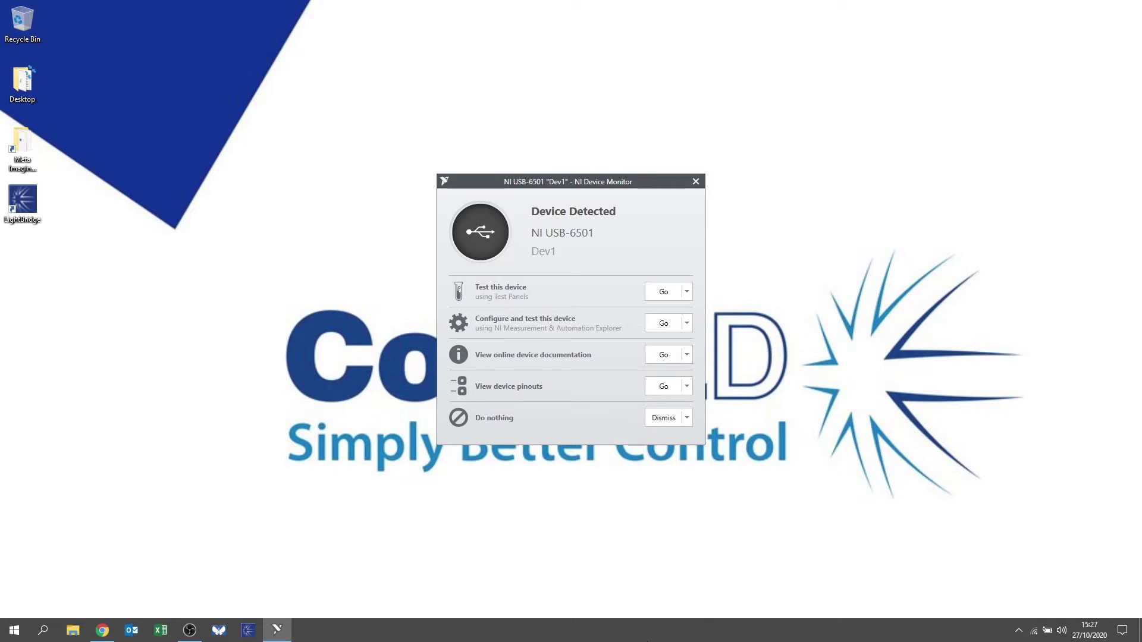
# Open the NI-DAQmx 20.1 download page from the NI Driver Downloads site in Chrome.
pyautogui.moveTo(102, 630)
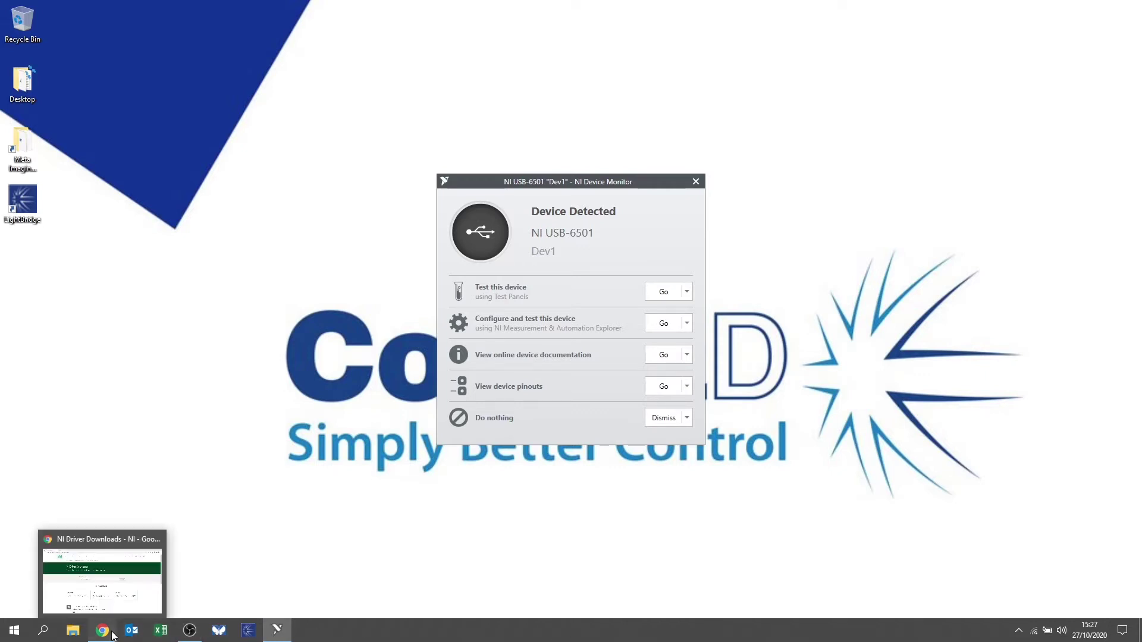
pyautogui.click(134, 612)
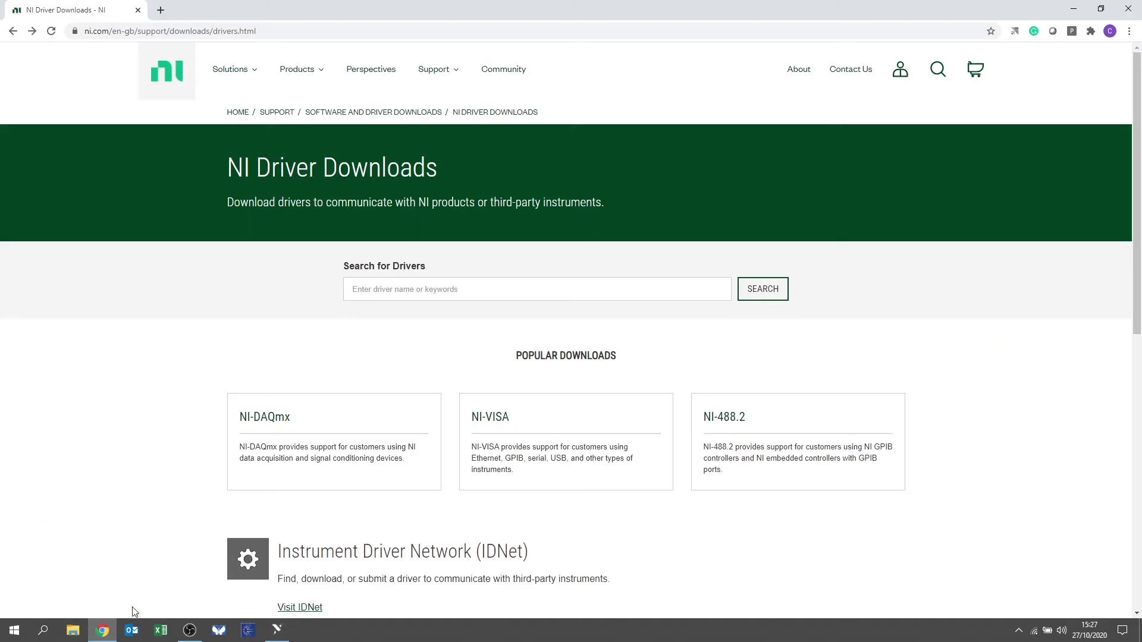
pyautogui.click(257, 426)
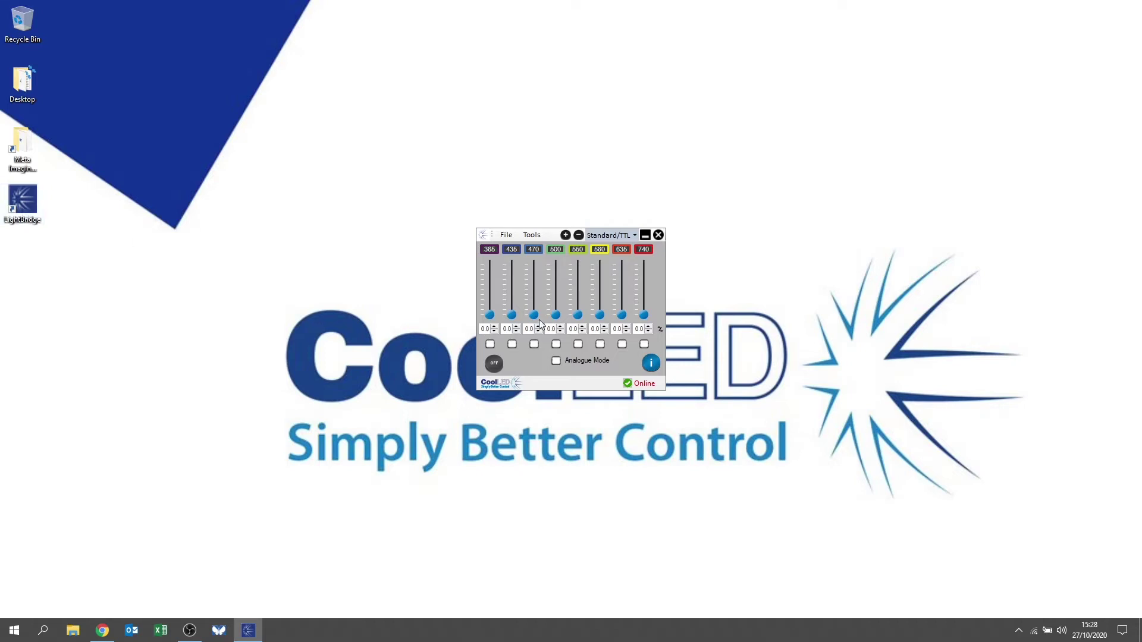
# Test the CoolLED 470 and 550 sliders, return them to 0, and open the Meta Imaging Series folder.
pyautogui.moveTo(534, 315); pyautogui.dragTo(536, 299)
pyautogui.click(577, 290)
pyautogui.moveTo(577, 288); pyautogui.dragTo(541, 351)
pyautogui.doubleClick(31, 160)
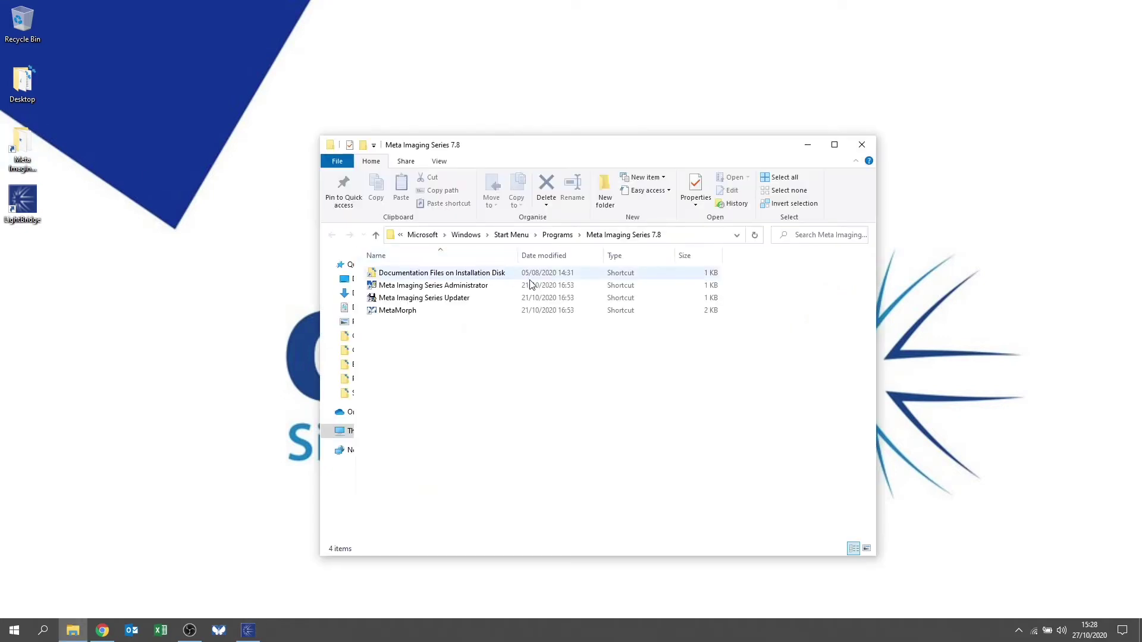
# Launch Meta Imaging Series Administrator and open Install System Devices for the Default hardware setting.
pyautogui.doubleClick(400, 289)
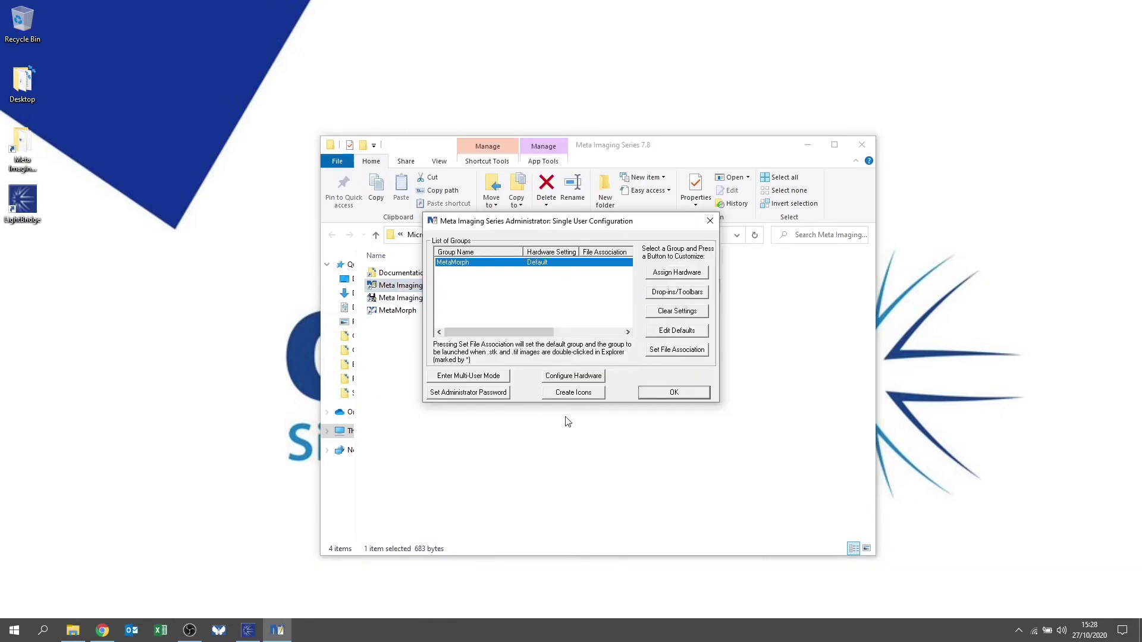
pyautogui.click(575, 377)
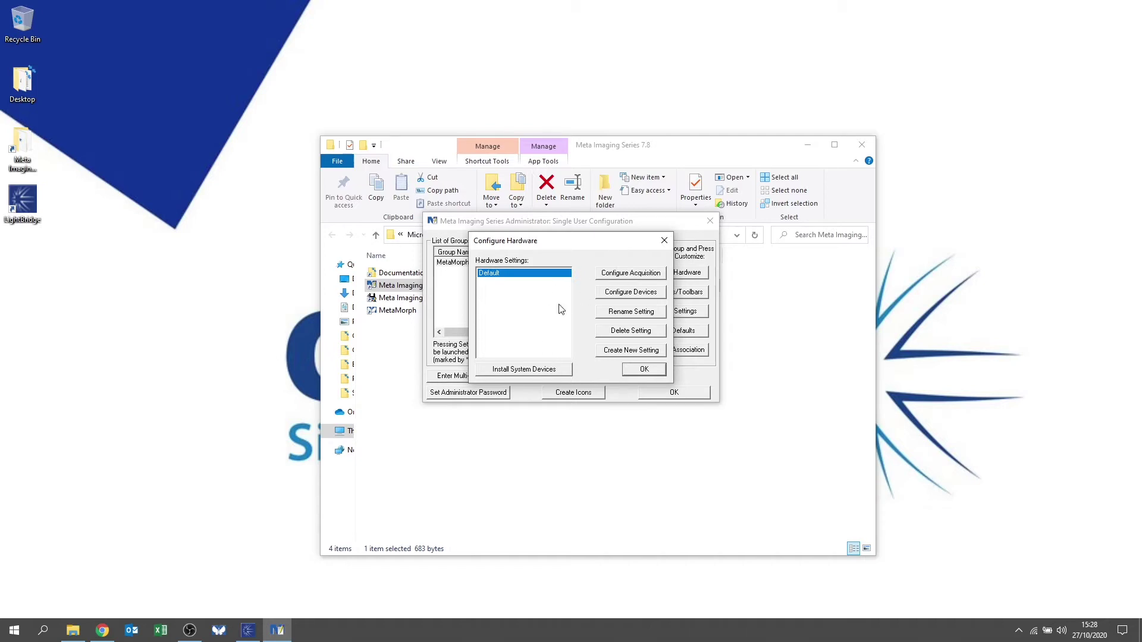
pyautogui.click(531, 370)
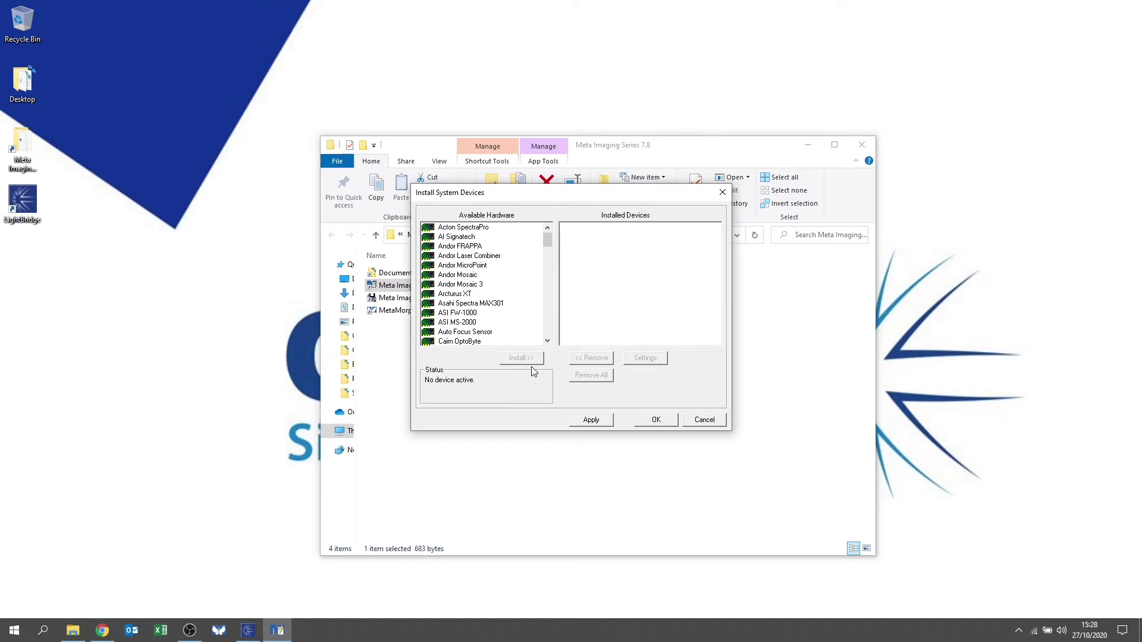
# Install and apply National Instruments NI-DAQmx as a system device with its Digital IO Bank and eight shutters.
pyautogui.moveTo(547, 241); pyautogui.dragTo(543, 305)
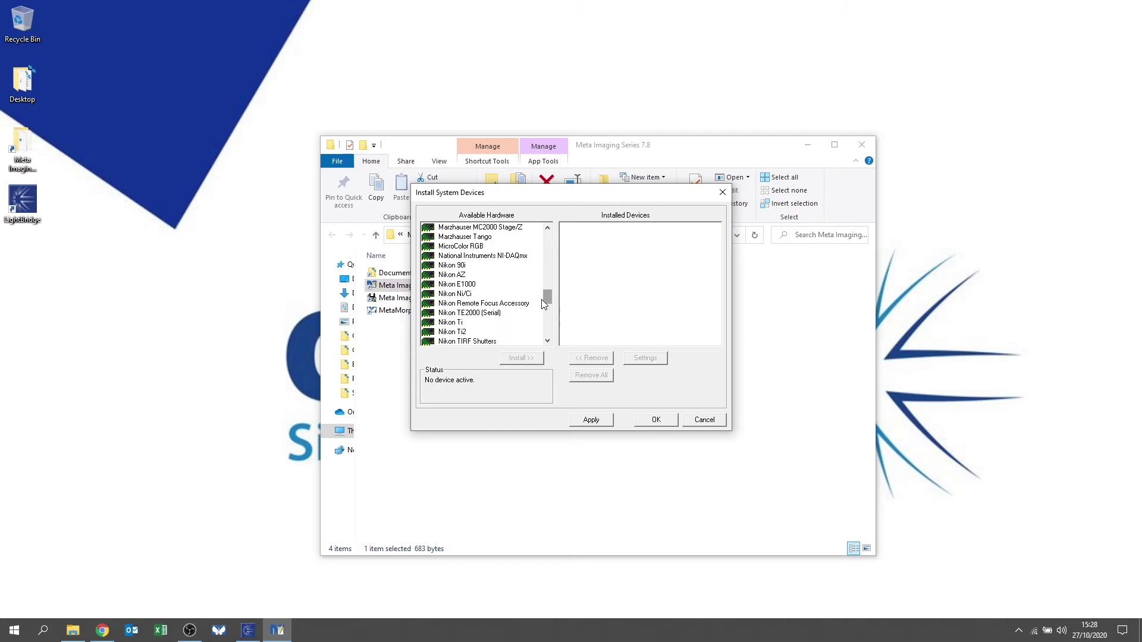
pyautogui.click(500, 256)
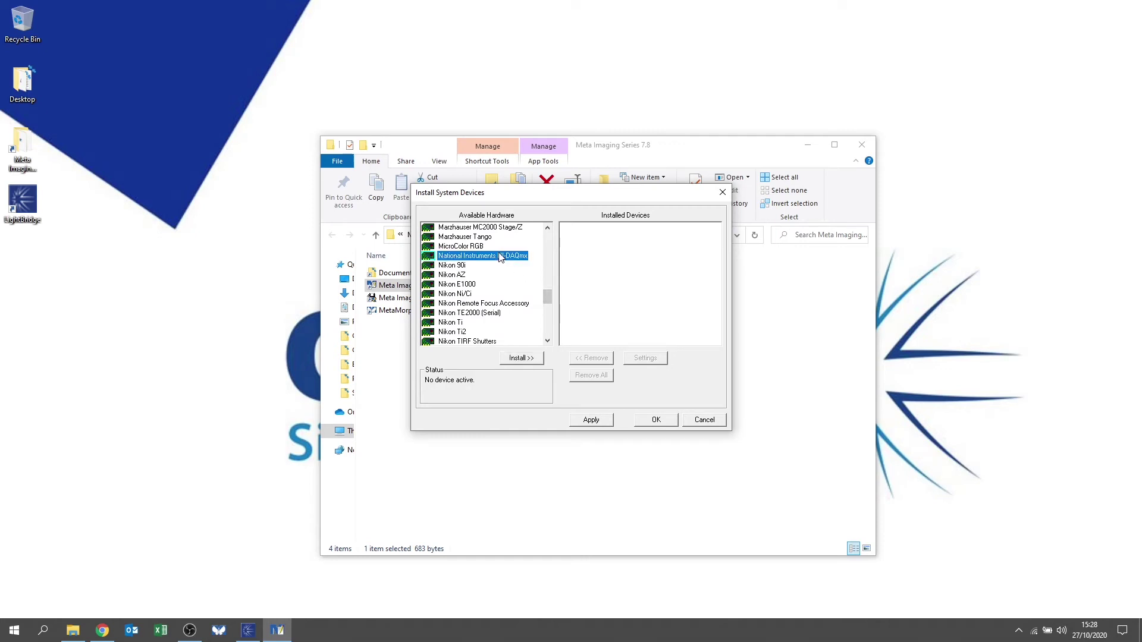
pyautogui.click(518, 360)
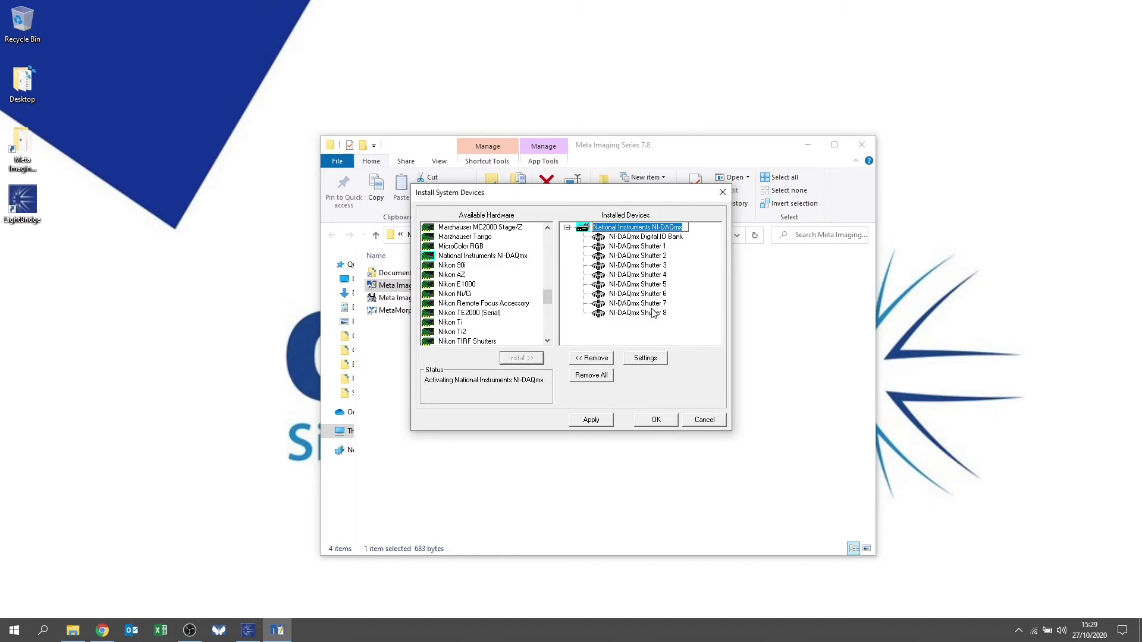
pyautogui.click(600, 421)
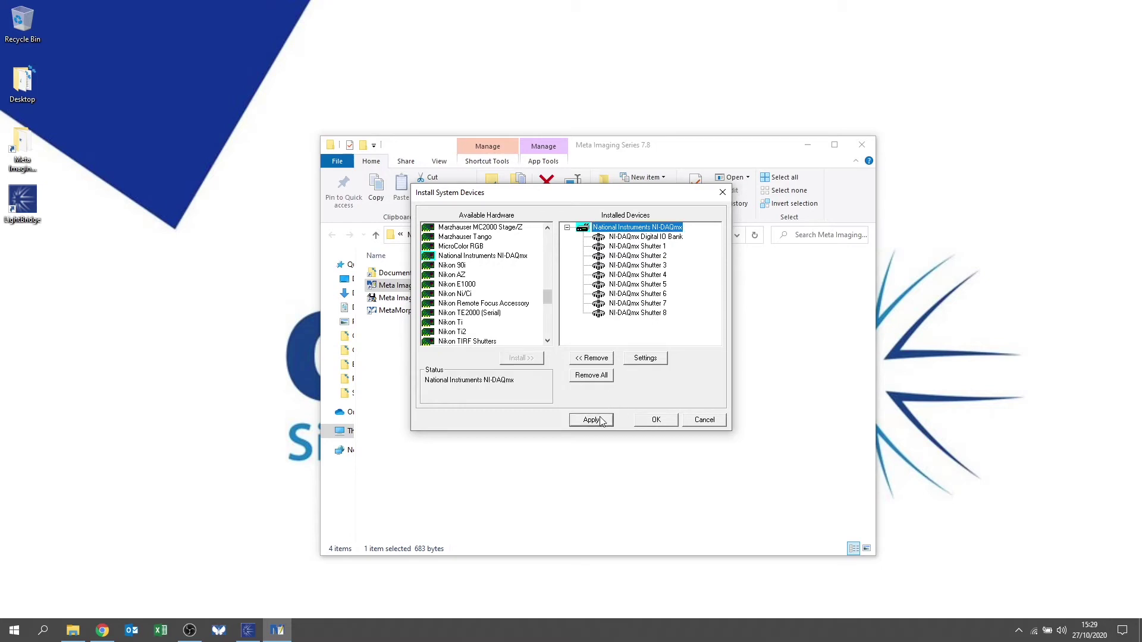
pyautogui.click(656, 420)
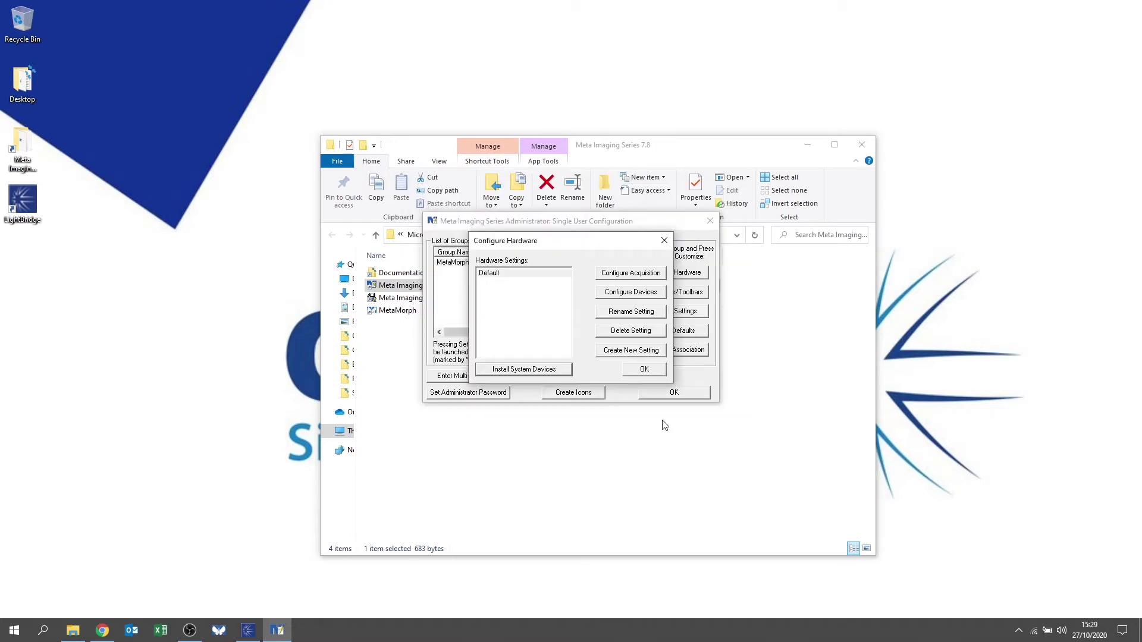
pyautogui.click(639, 294)
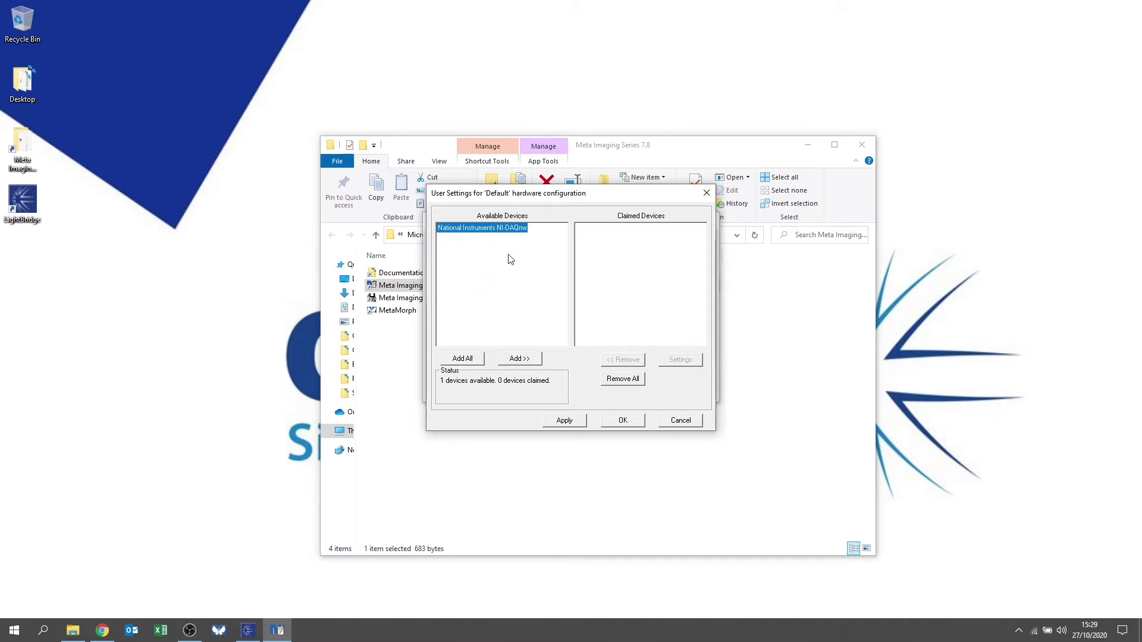
# Claim NI-DAQmx for the Default configuration and open manual control for NI-DAQmx Shutter 3.
pyautogui.click(527, 359)
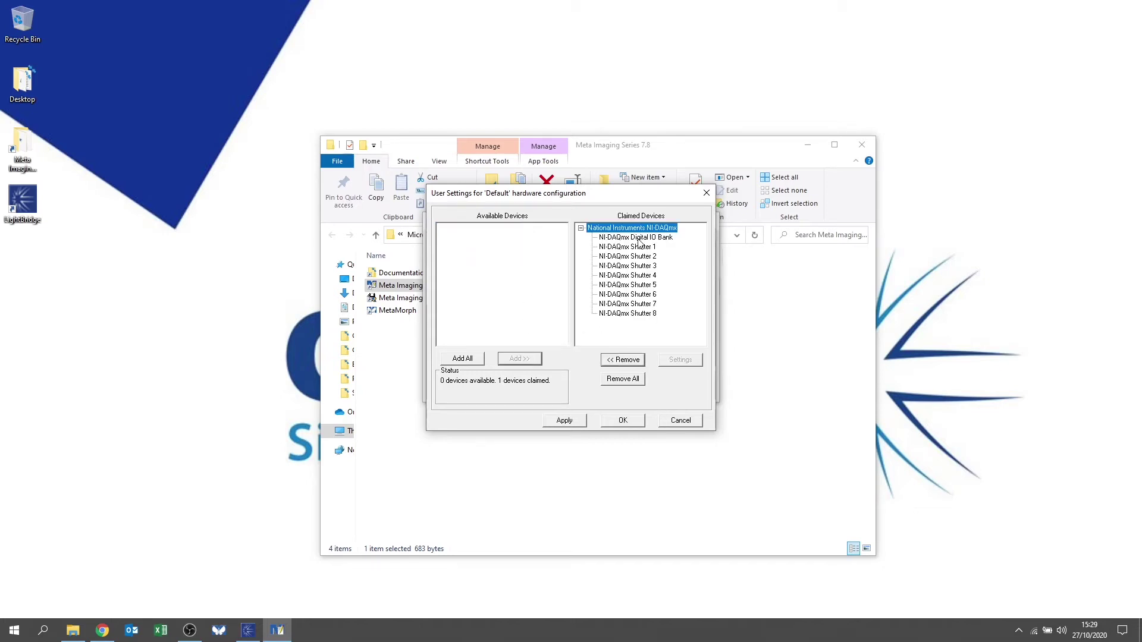
pyautogui.click(639, 238)
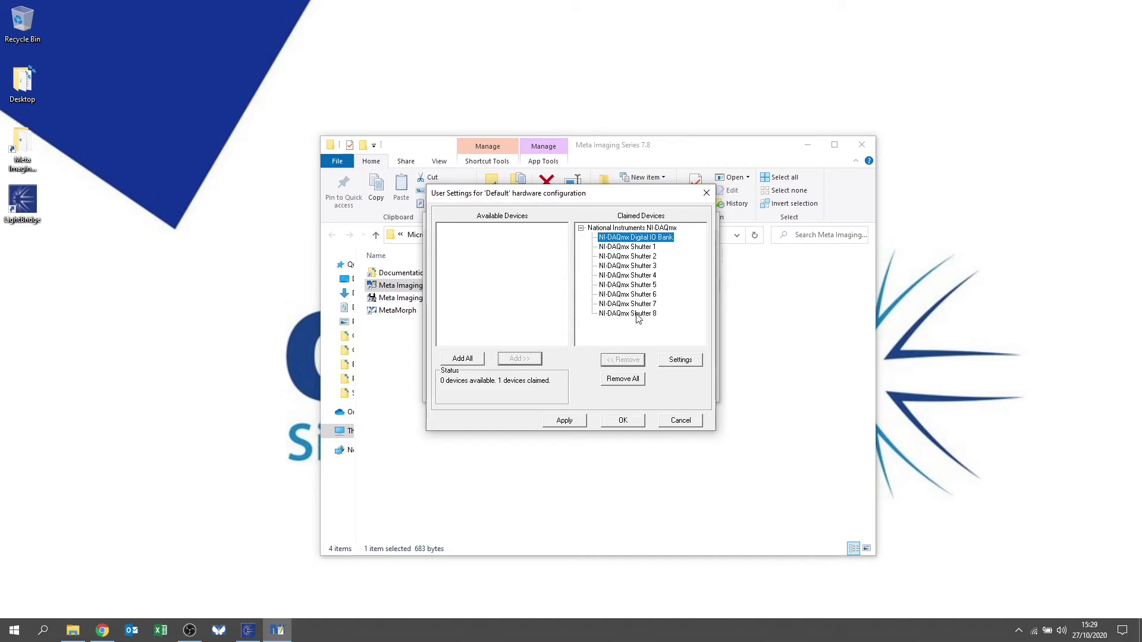
pyautogui.doubleClick(650, 267)
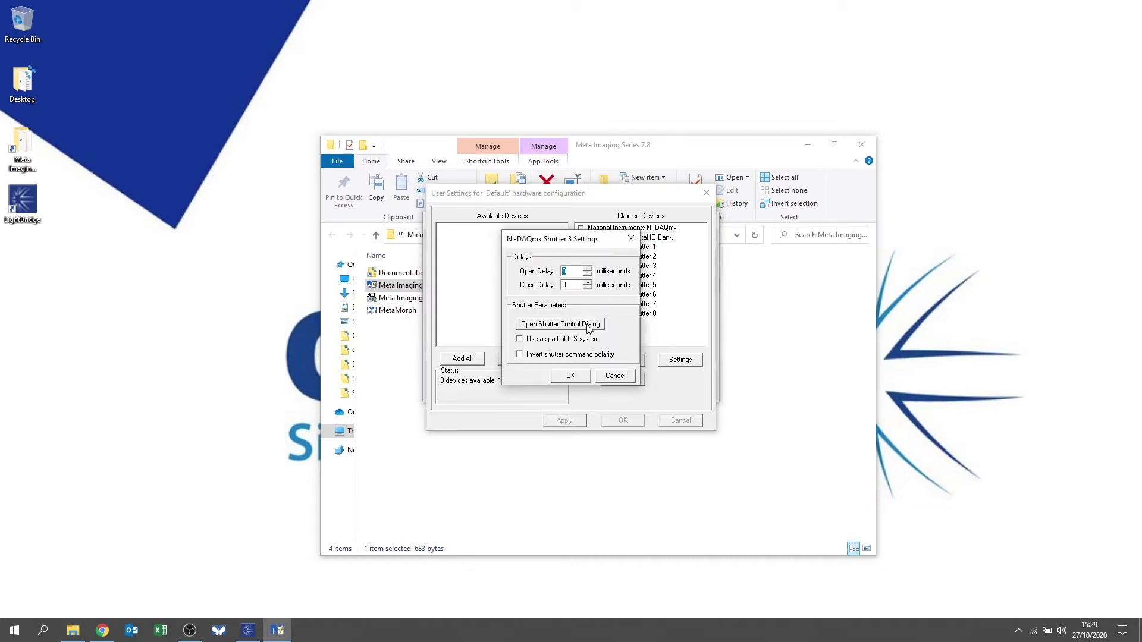
pyautogui.click(587, 327)
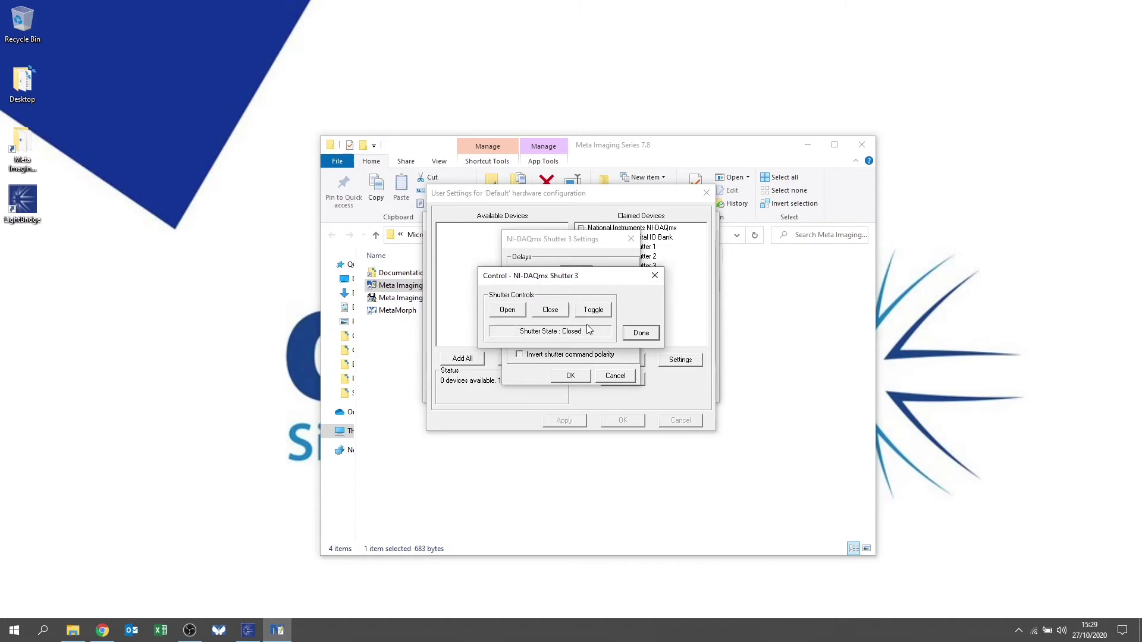
# Set the CoolLED 470 channel to 44 and toggle Shutter 3 open and closed four times.
pyautogui.click(250, 631)
pyautogui.moveTo(535, 314); pyautogui.dragTo(534, 293)
pyautogui.moveTo(528, 240); pyautogui.dragTo(835, 245)
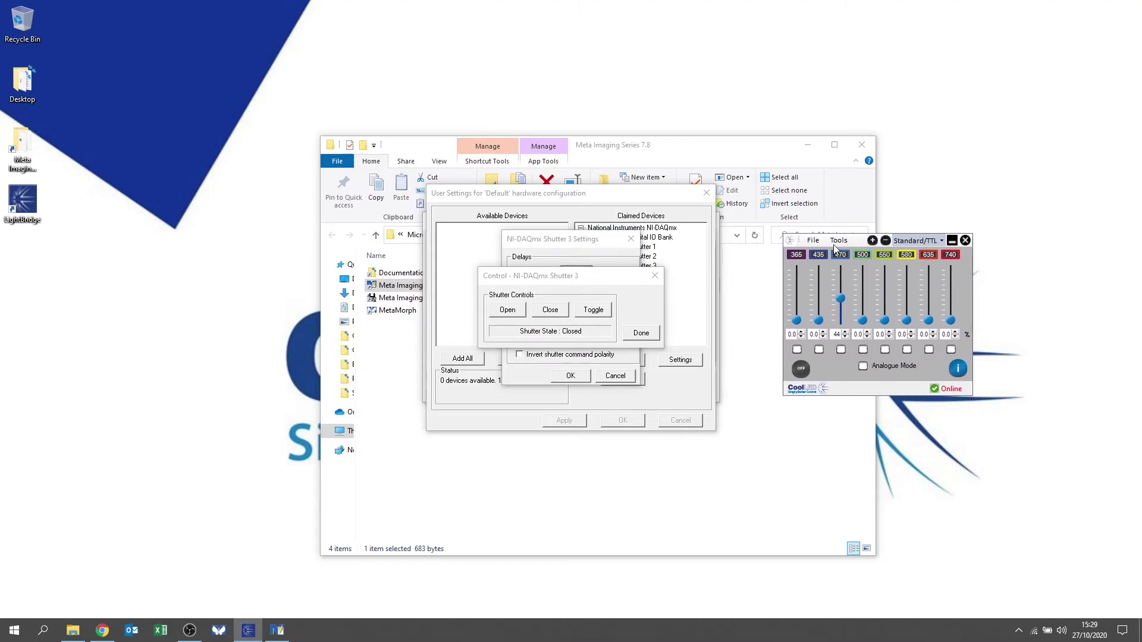
pyautogui.click(597, 312)
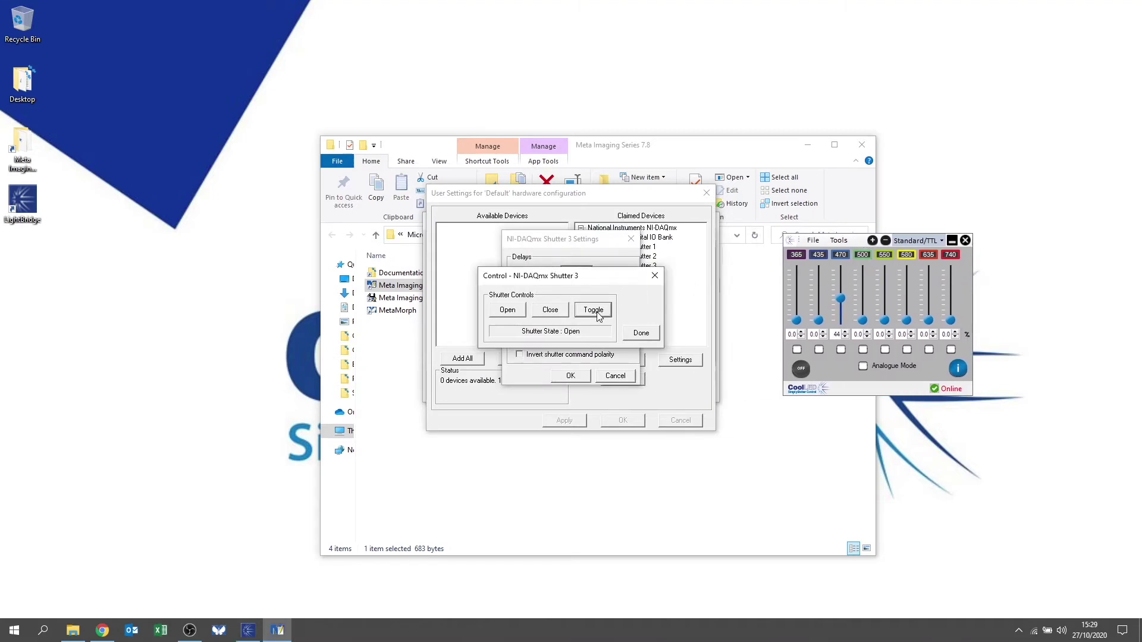
pyautogui.click(598, 312)
pyautogui.click(597, 312)
pyautogui.click(597, 312)
pyautogui.click(598, 312)
pyautogui.click(598, 312)
pyautogui.click(597, 311)
pyautogui.click(597, 312)
# Apply the Shutter 3 and device settings and close the Administrator.
pyautogui.click(642, 333)
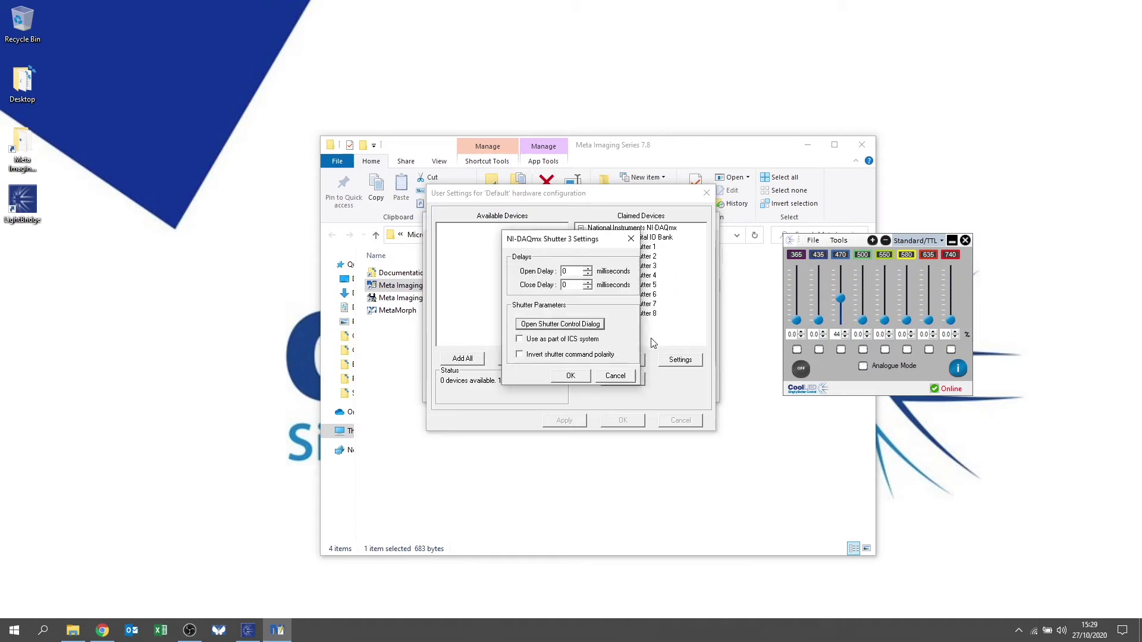
pyautogui.click(571, 376)
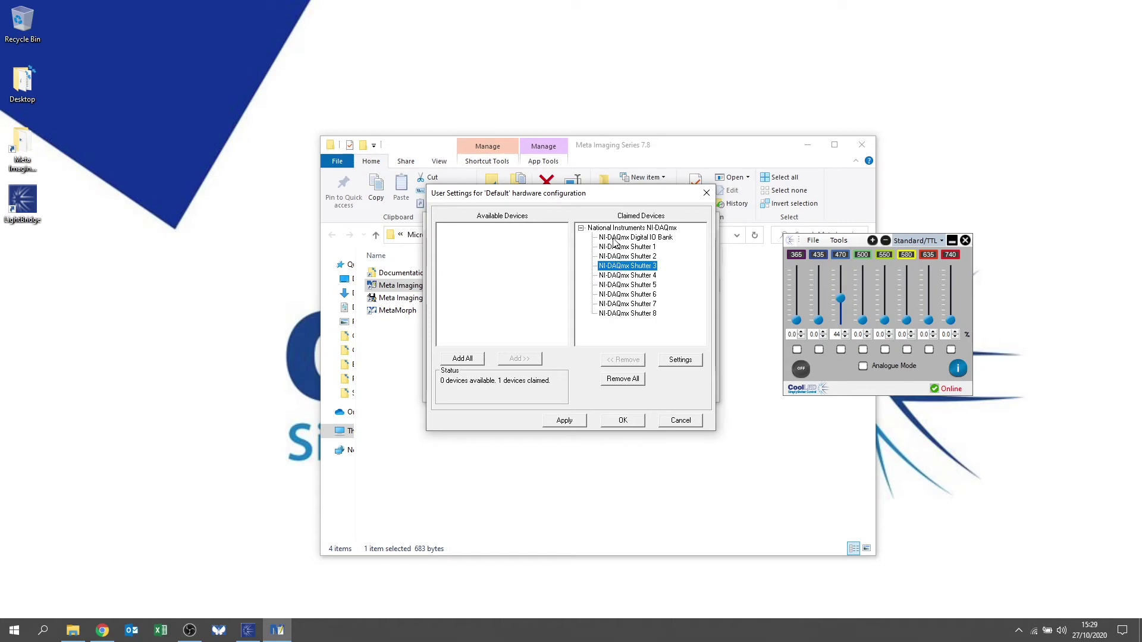
pyautogui.click(576, 421)
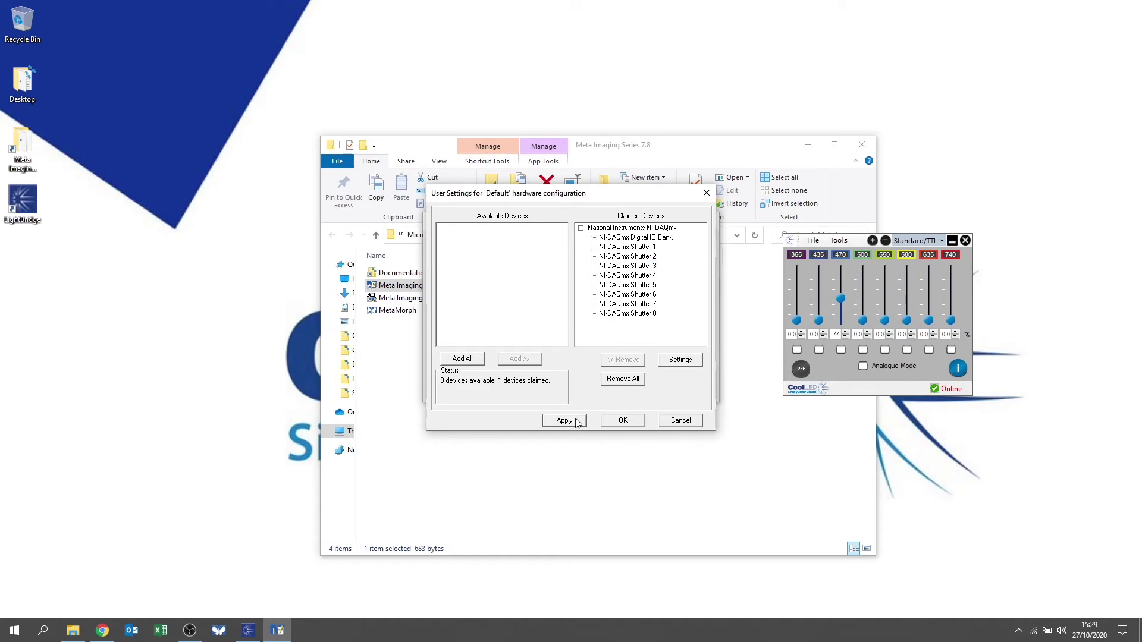
pyautogui.click(624, 422)
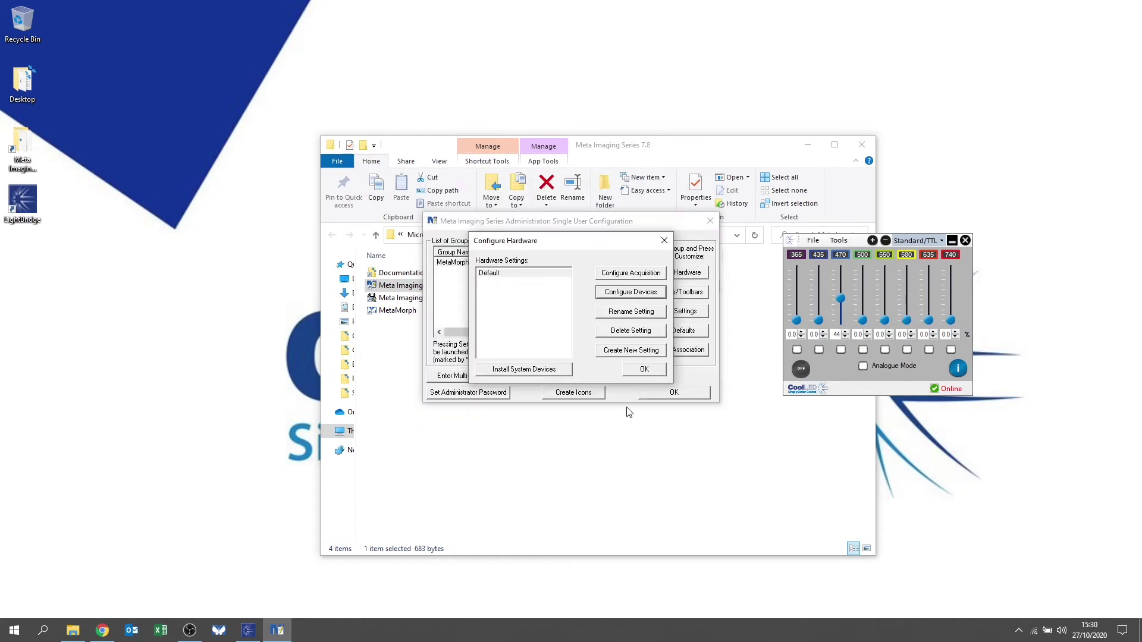
pyautogui.click(644, 369)
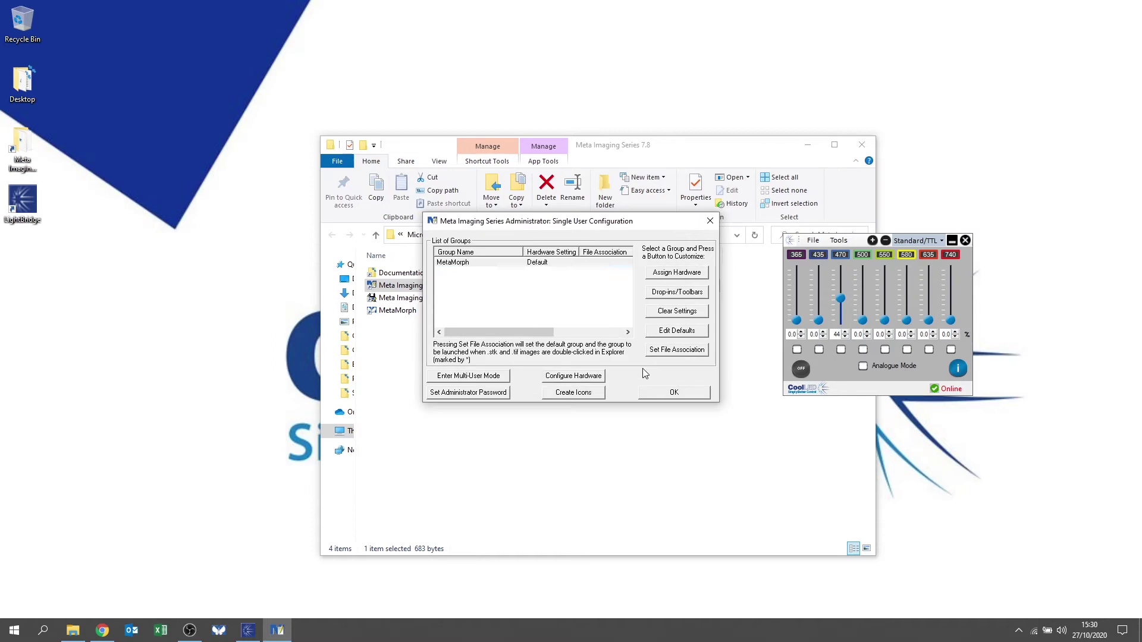
pyautogui.click(673, 392)
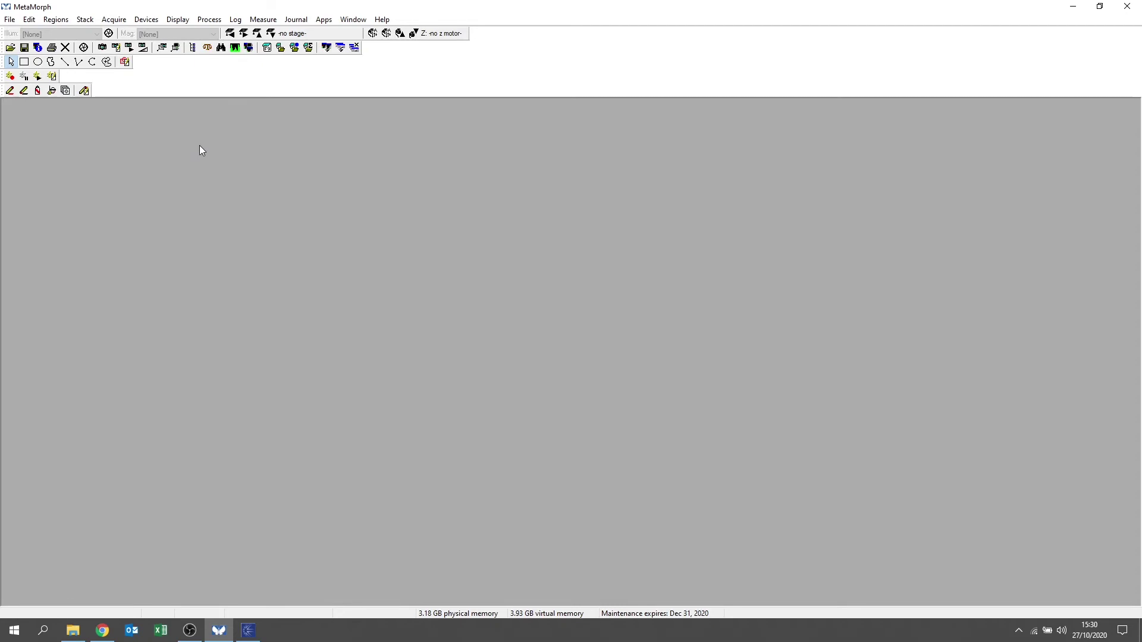
# Open MetaMorph's Devices menu to reach the illumination configuration.
pyautogui.click(153, 20)
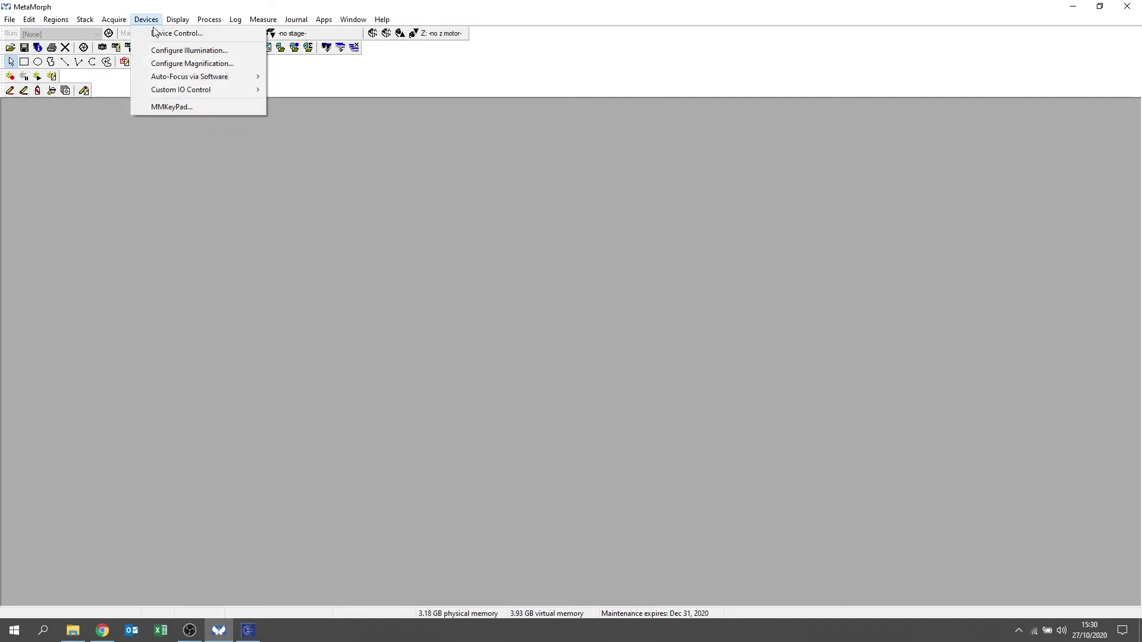
# Create and add a DAPI illumination setting with NI-DAQmx Shutter 1 checked and active.
pyautogui.click(176, 52)
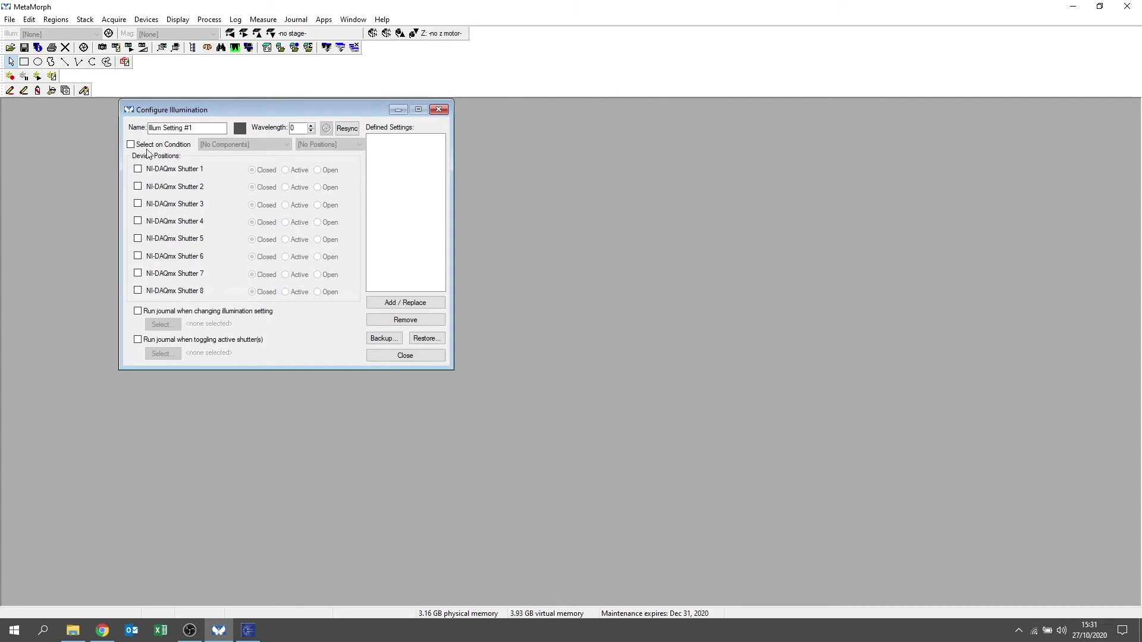
pyautogui.moveTo(193, 128); pyautogui.dragTo(132, 132)
pyautogui.write('DAPI')
pyautogui.click(139, 170)
pyautogui.click(286, 171)
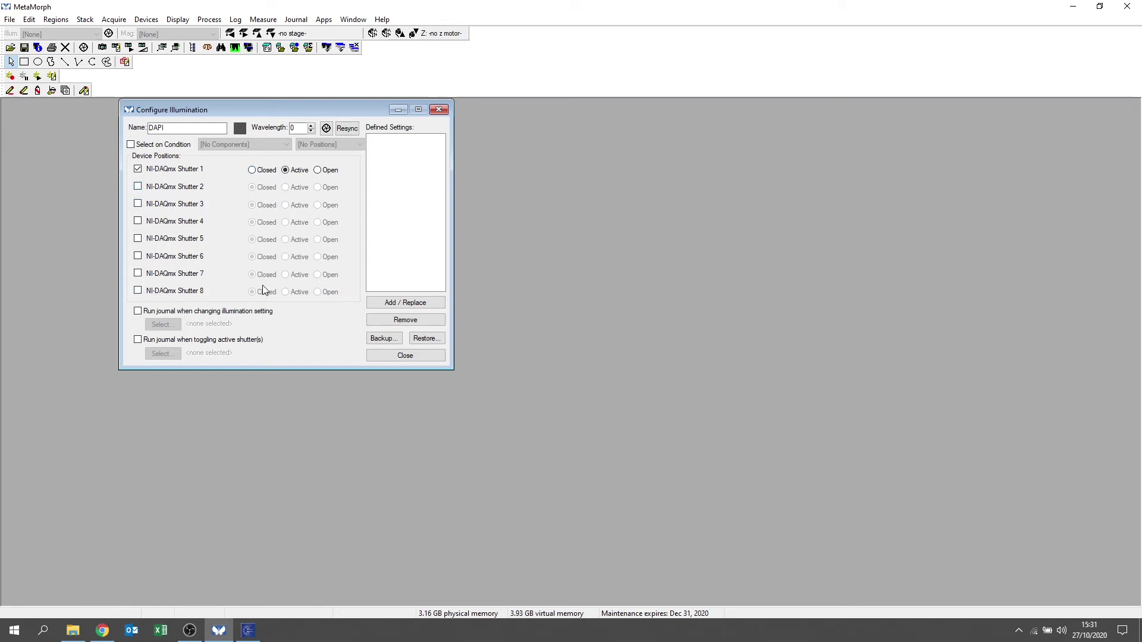
pyautogui.click(393, 304)
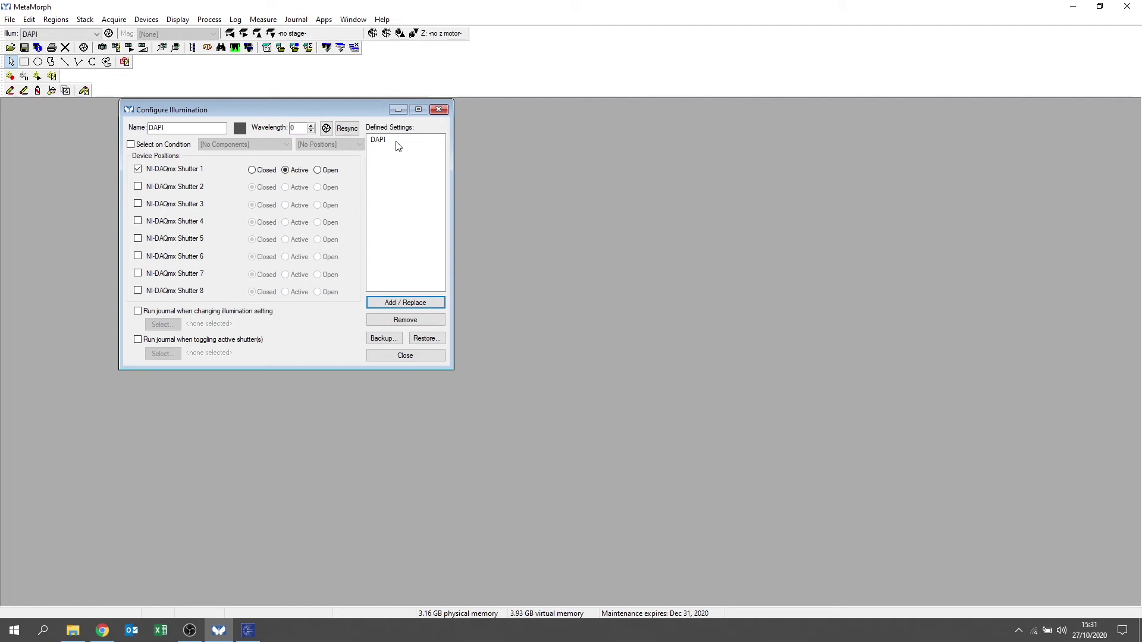
# Add a FITC illumination setting using Shutter 3 active instead of Shutter 1.
pyautogui.doubleClick(156, 128)
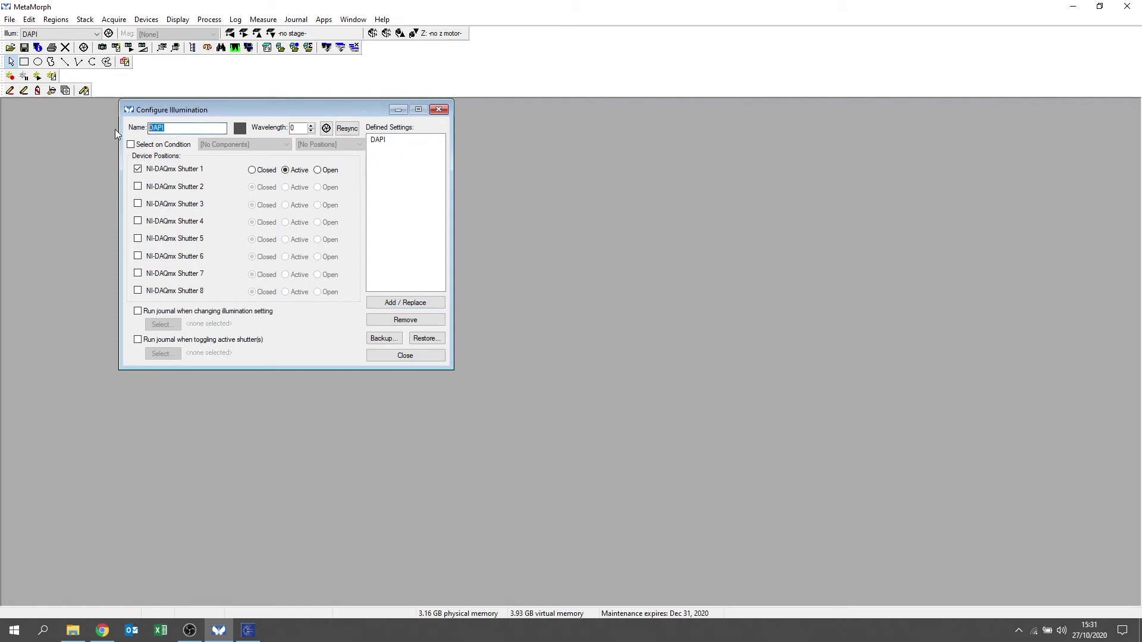
pyautogui.write('FITC')
pyautogui.click(137, 169)
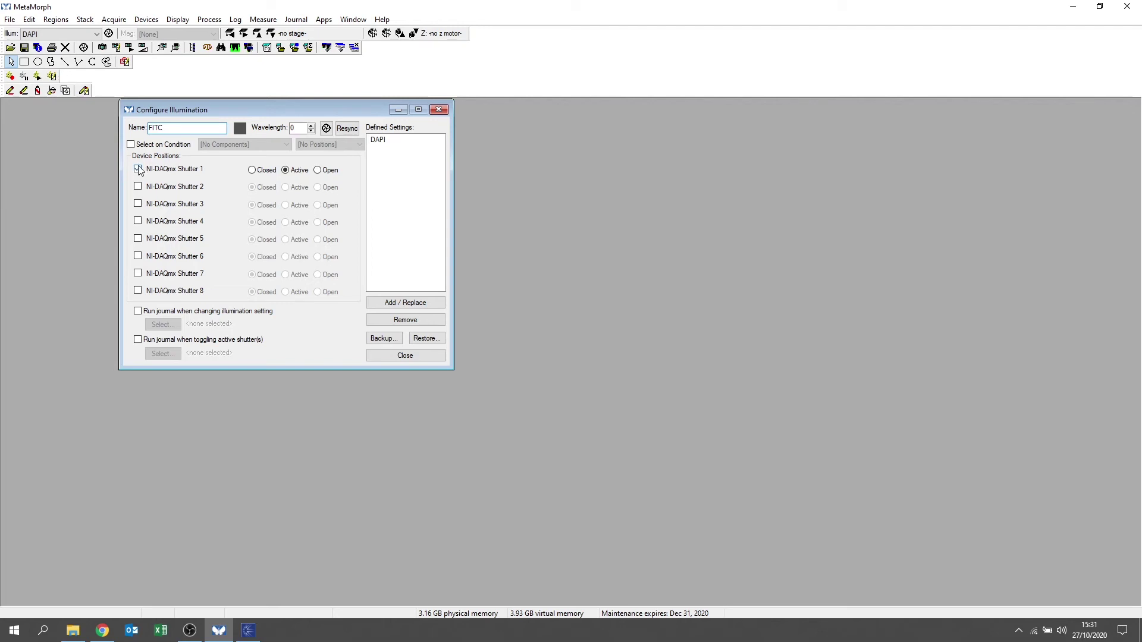
pyautogui.click(139, 204)
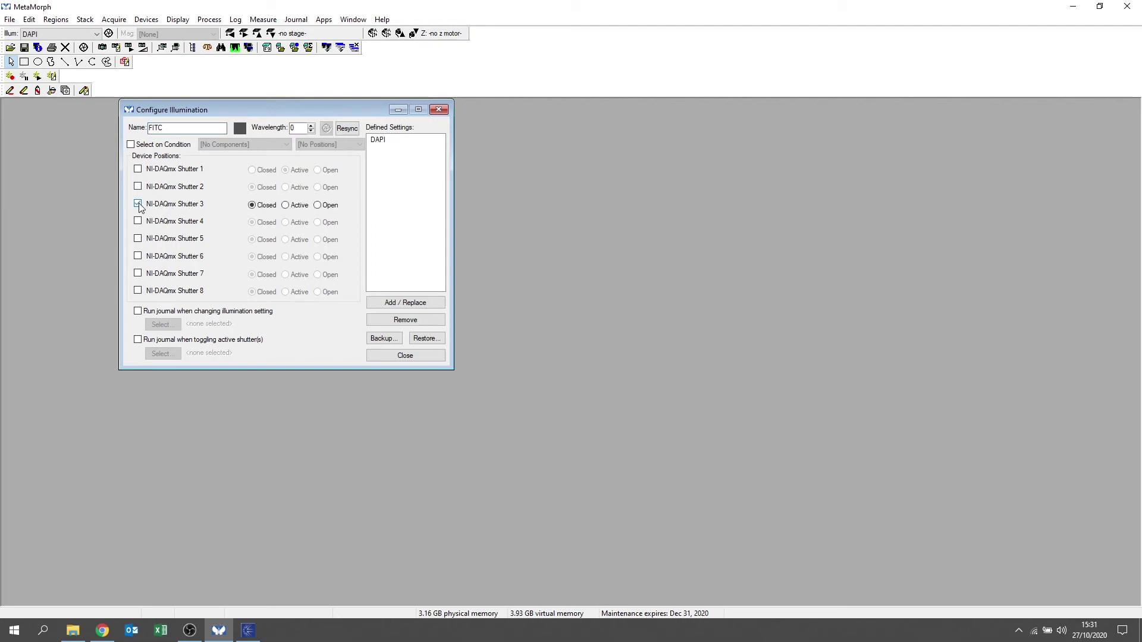
pyautogui.click(286, 205)
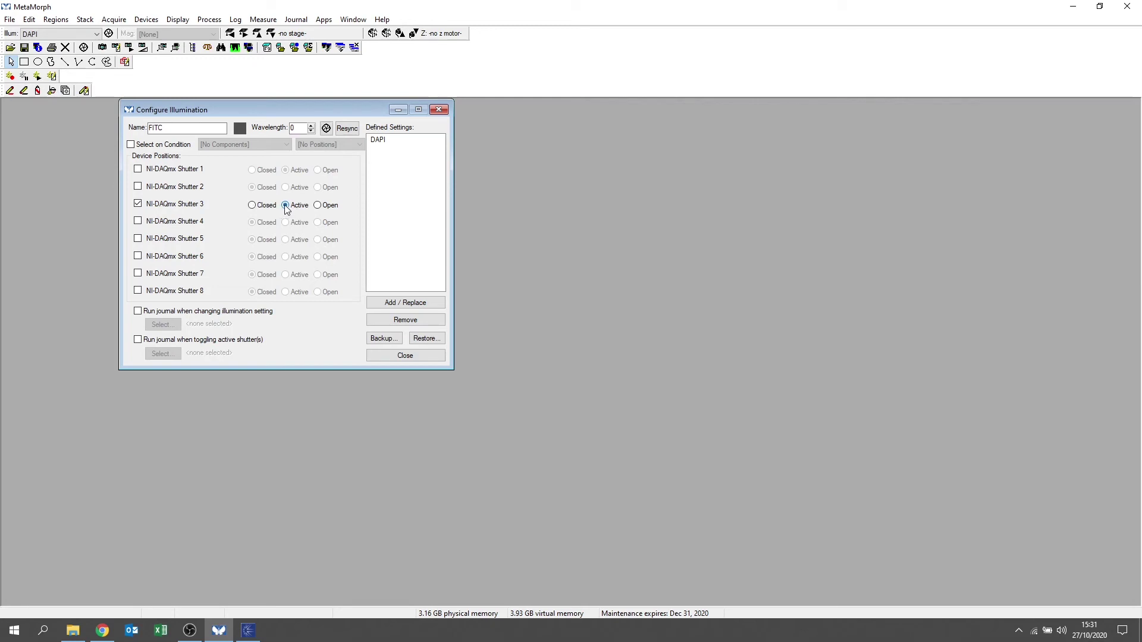
pyautogui.click(406, 304)
# Add a TRITC setting using Shutter 5 active instead of Shutter 3, then close the configuration.
pyautogui.doubleClick(156, 128)
pyautogui.write('TRIT')
pyautogui.click(137, 203)
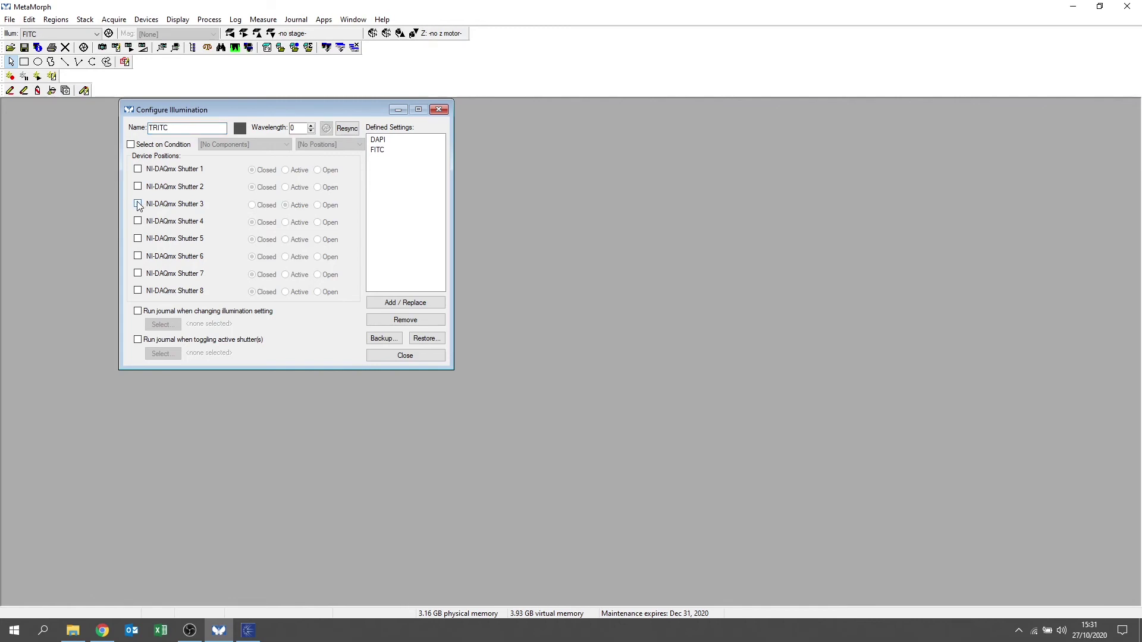
pyautogui.click(137, 239)
pyautogui.click(286, 240)
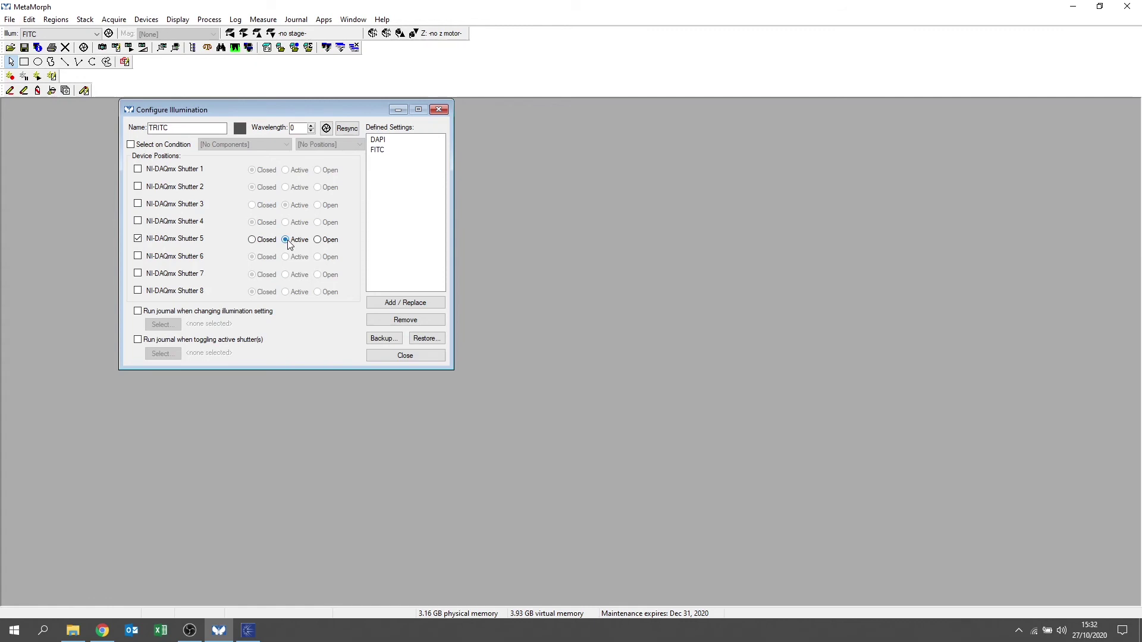
pyautogui.click(406, 304)
pyautogui.click(385, 357)
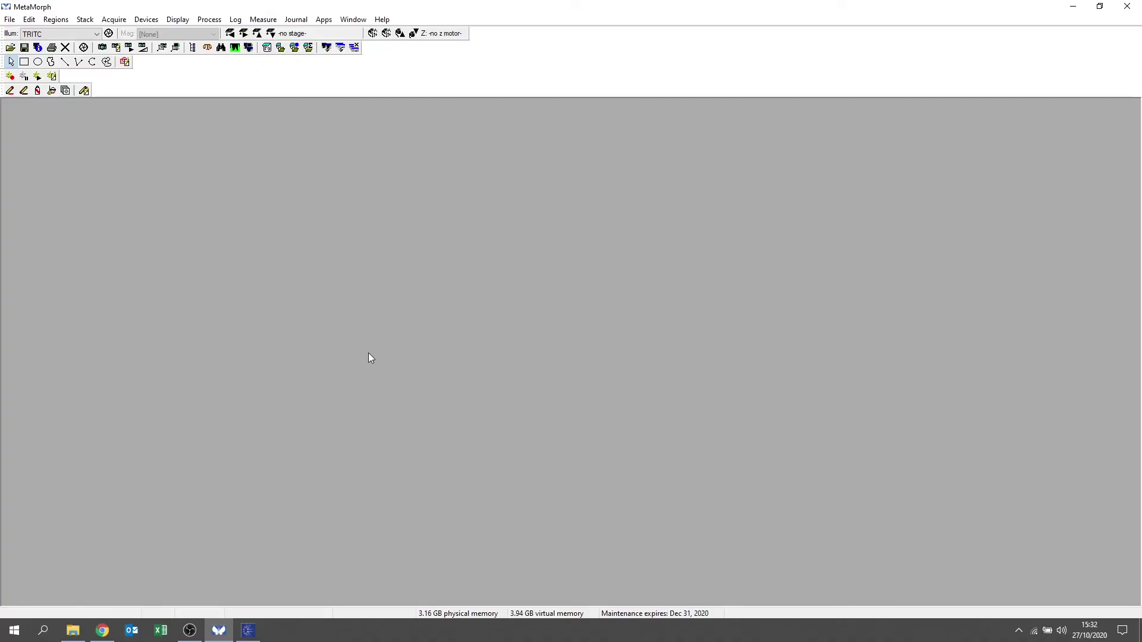
# Set CoolLED 365, 470 and 550 nm channels to about 54%, 81% and 61%, then minimize it.
pyautogui.click(248, 631)
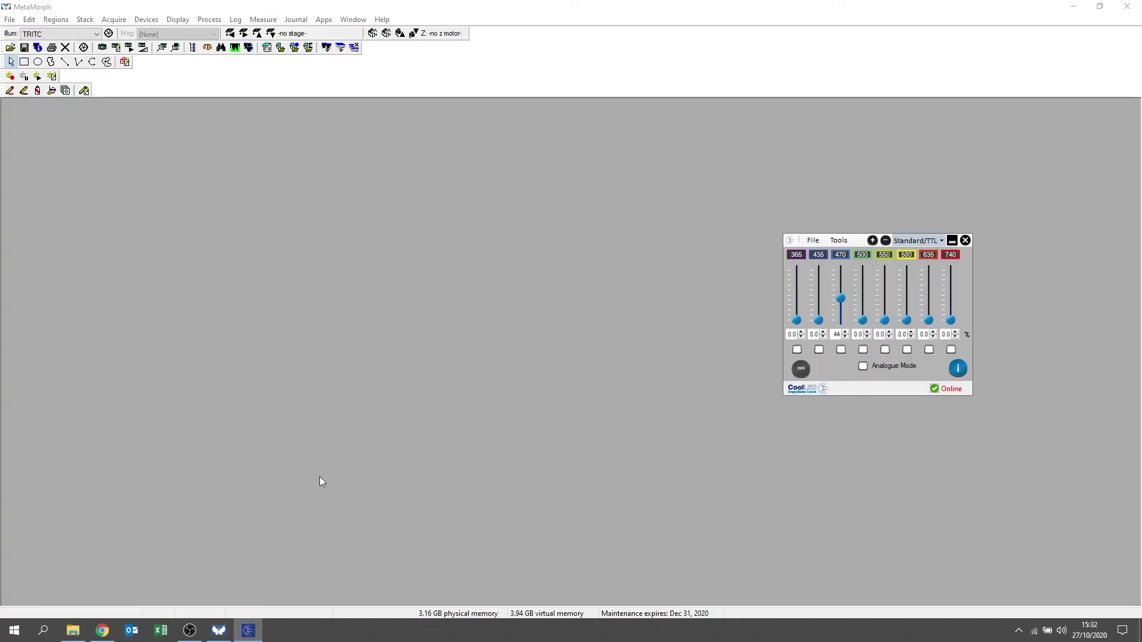
pyautogui.moveTo(796, 320); pyautogui.dragTo(797, 299)
pyautogui.scroll(8, 841, 307)
pyautogui.moveTo(886, 321); pyautogui.dragTo(884, 291)
pyautogui.click(953, 241)
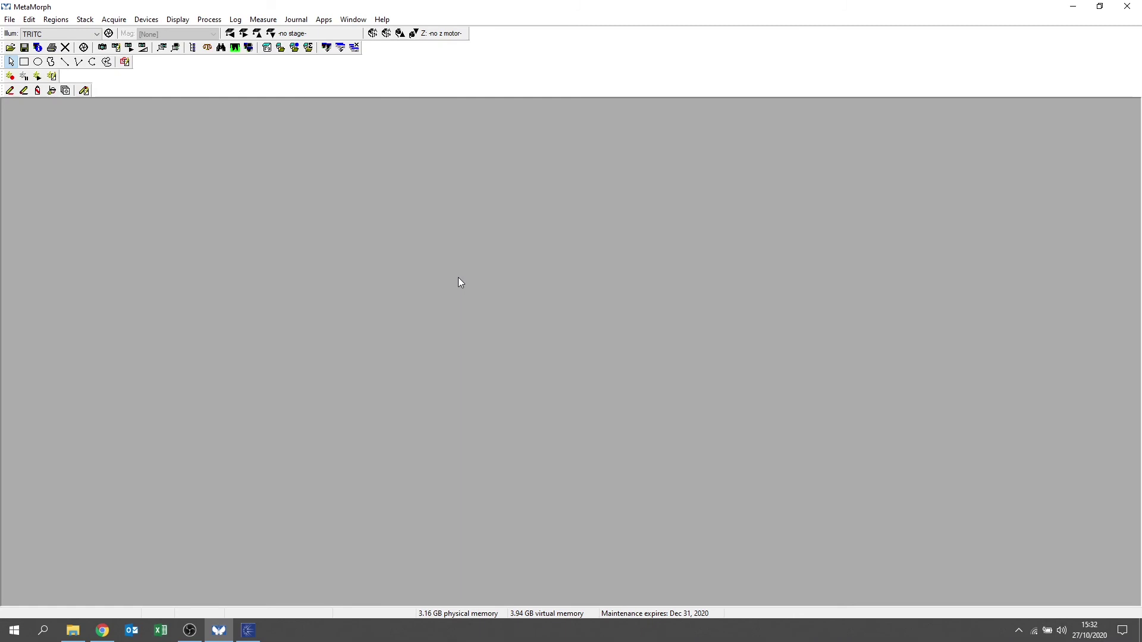
pyautogui.click(324, 21)
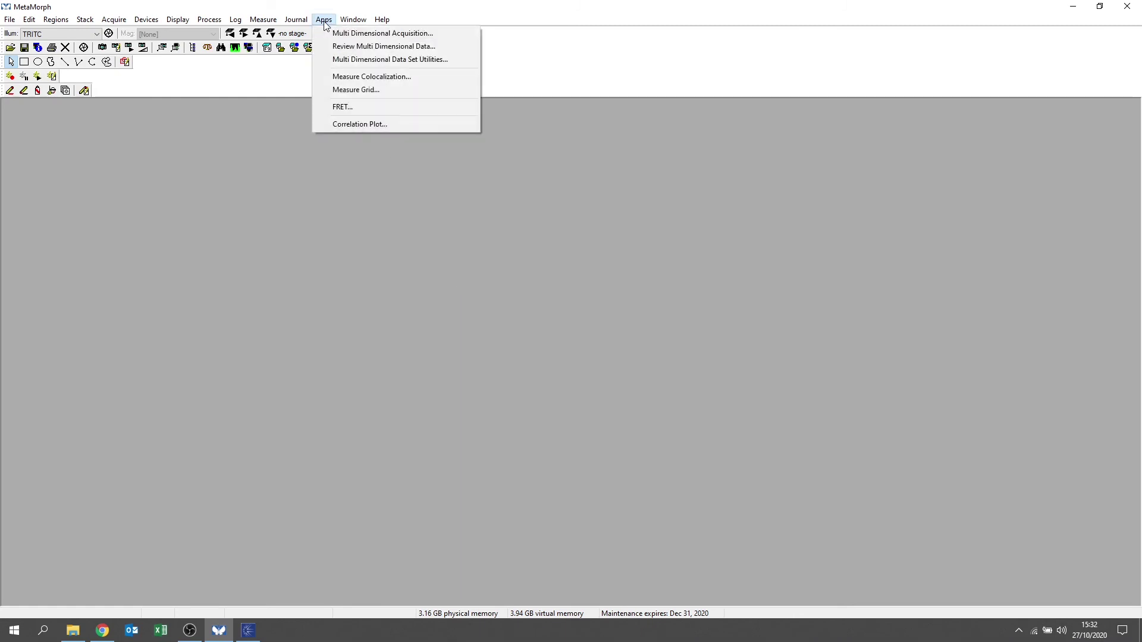
# Start a Multi Dimensional Acquisition, check its saving and timelapse pages, and set Number of Wavelengths to 3.
pyautogui.click(352, 34)
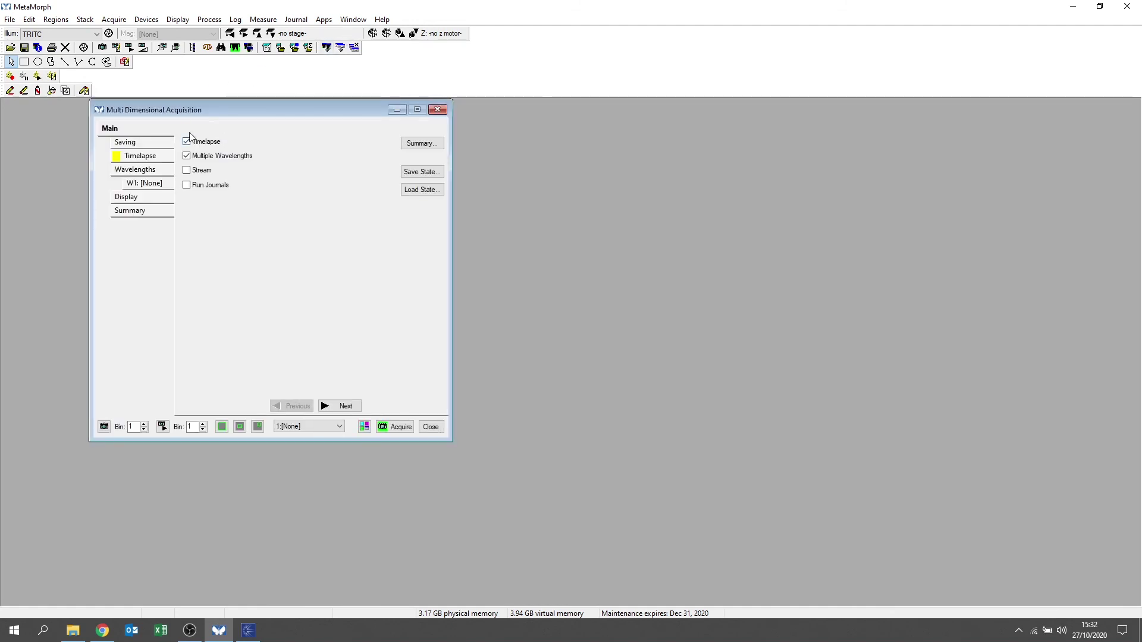
pyautogui.click(152, 144)
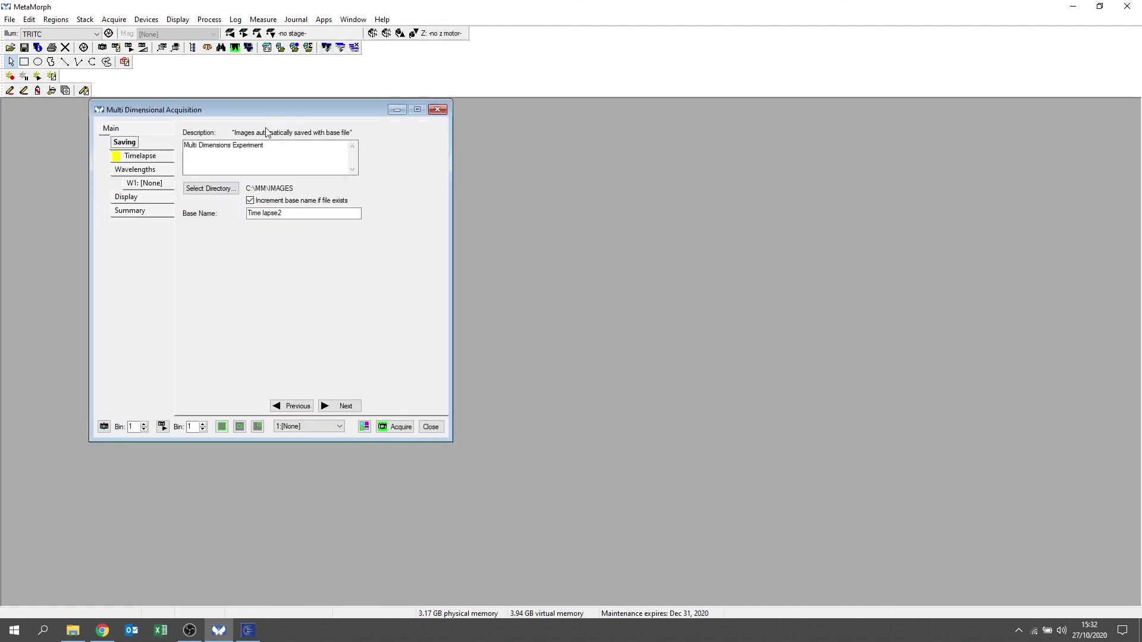
pyautogui.click(145, 157)
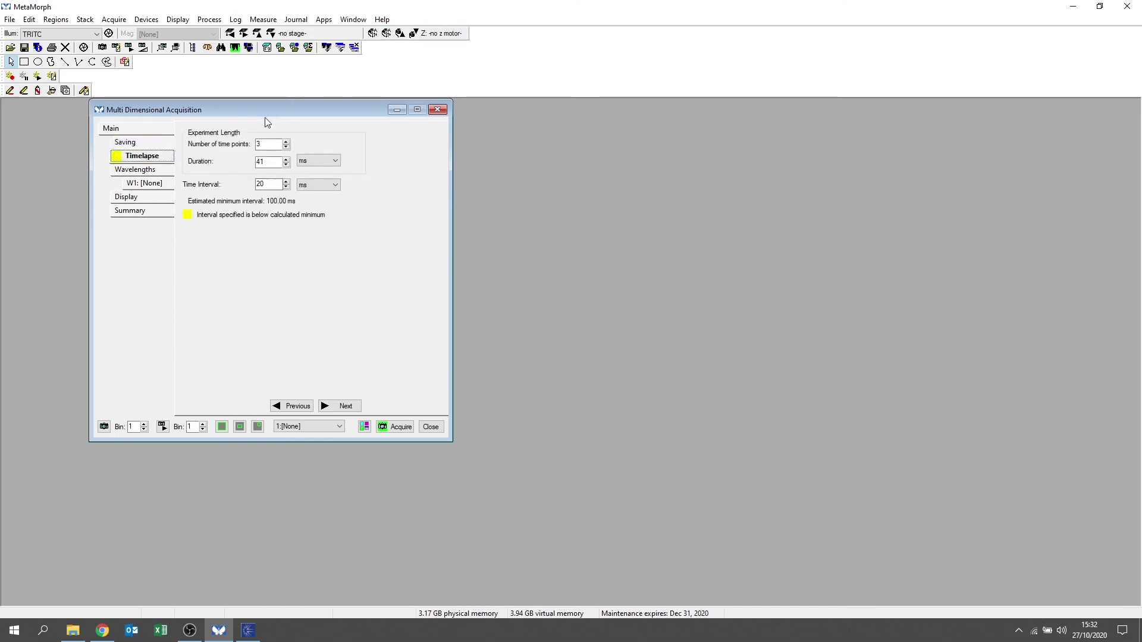
pyautogui.click(344, 408)
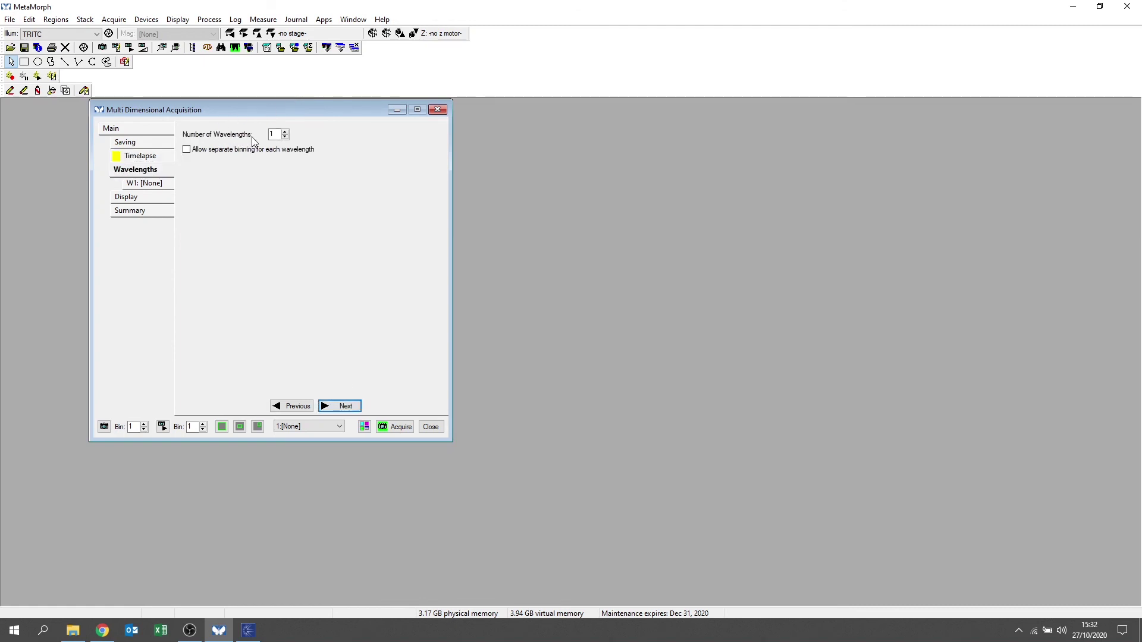
pyautogui.click(286, 133)
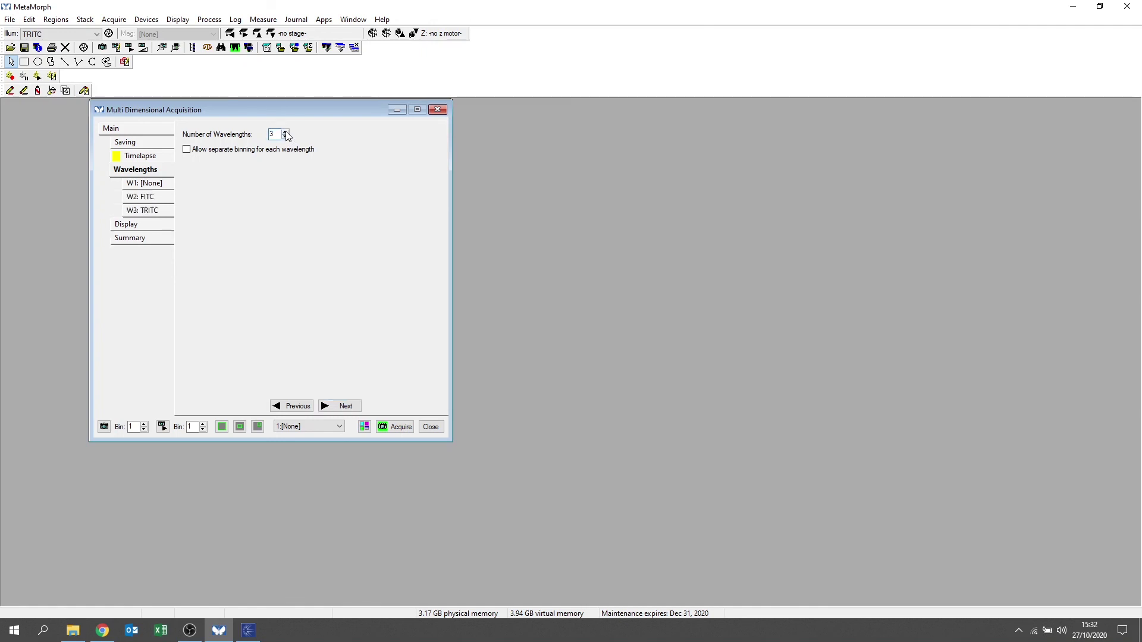
pyautogui.click(347, 407)
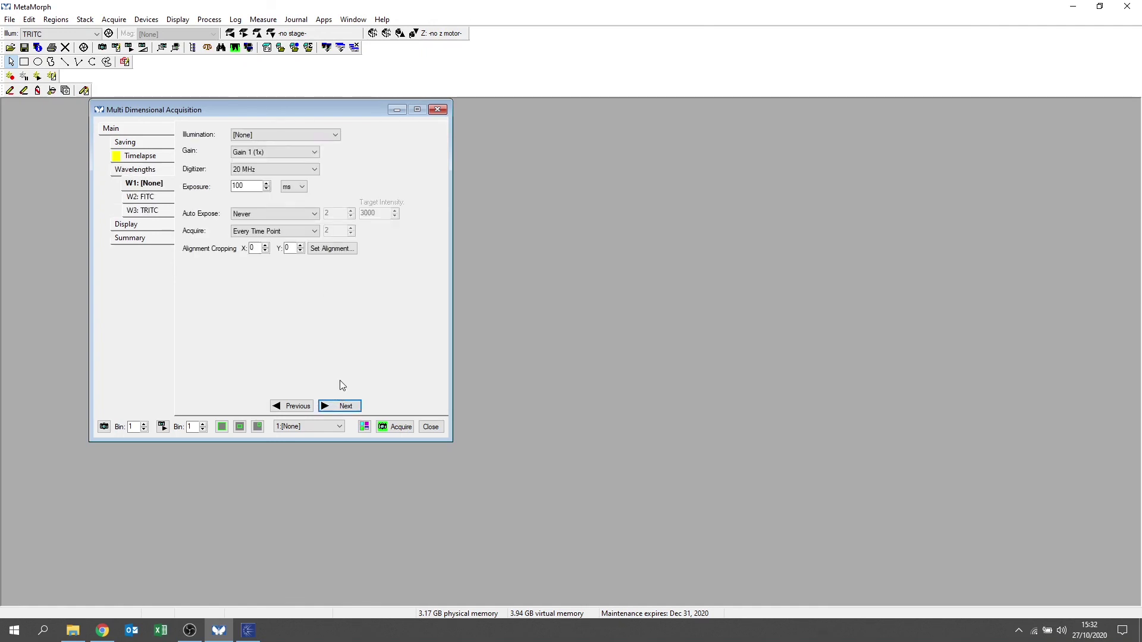
# Give W1 DAPI, W2 FITC and W3 TRITC illumination, then check the Summary shows each at 100 ms, gain 1.
pyautogui.click(277, 134)
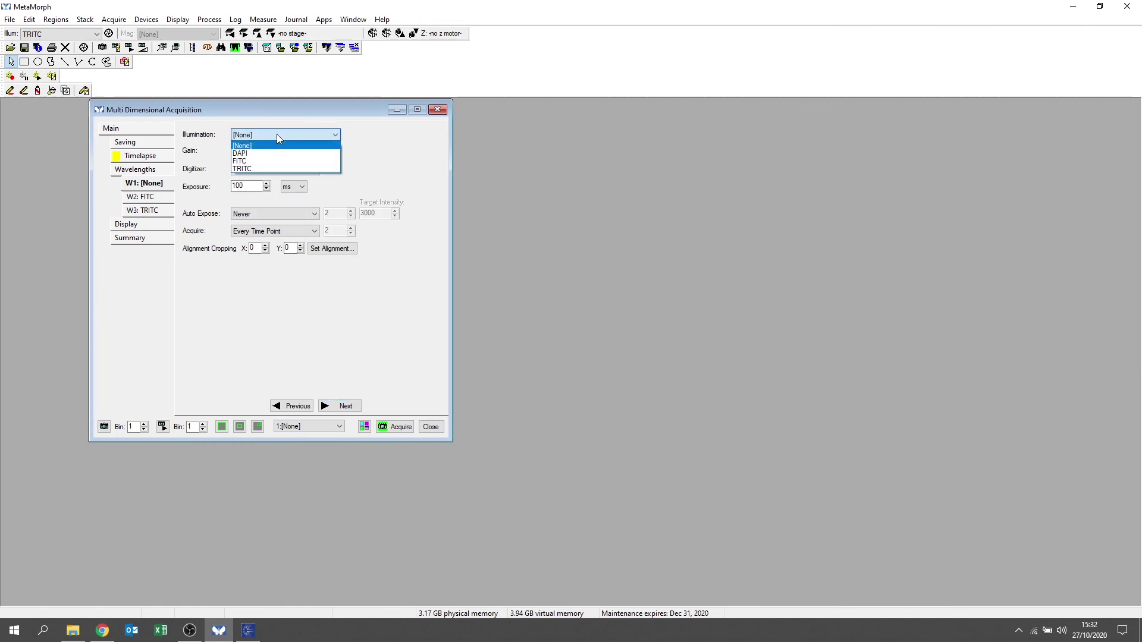
pyautogui.click(251, 154)
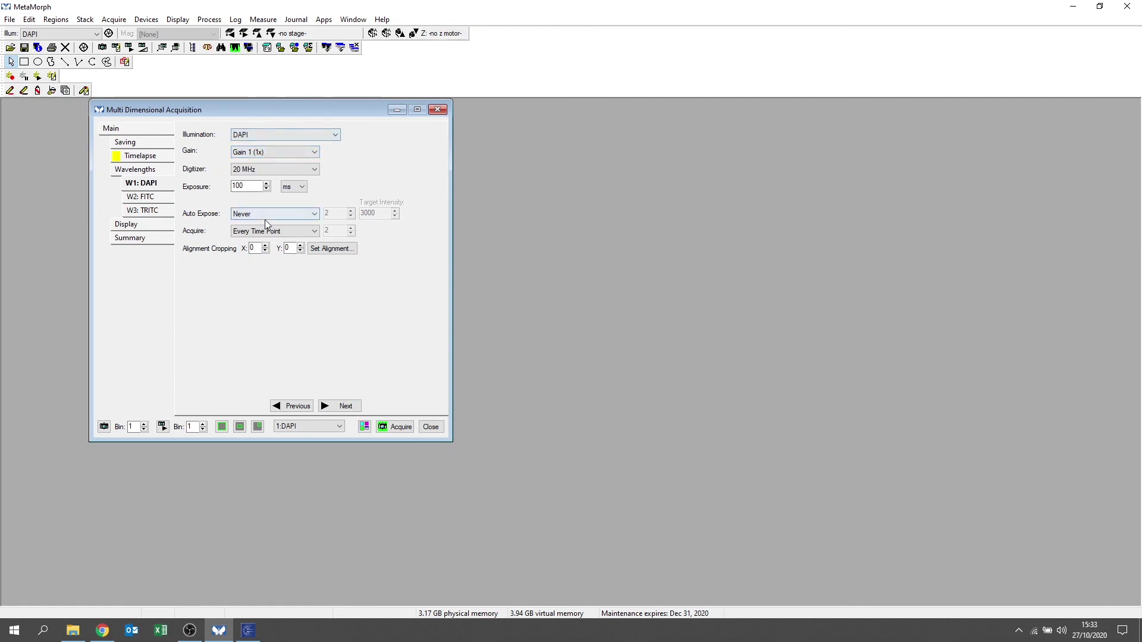
pyautogui.click(336, 407)
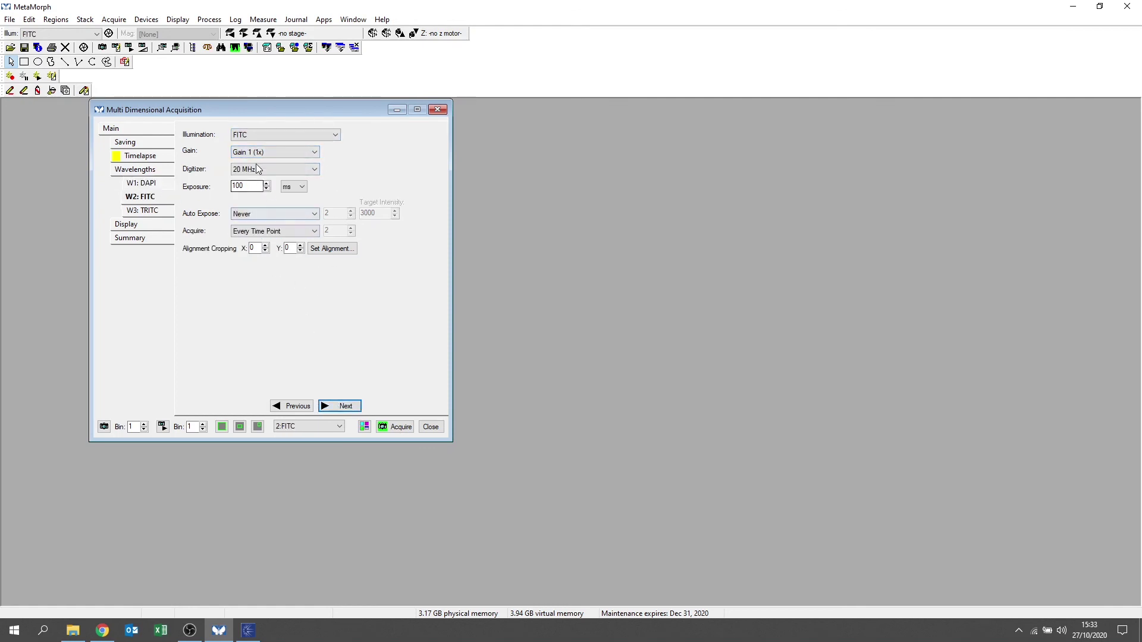
pyautogui.click(255, 135)
pyautogui.click(257, 164)
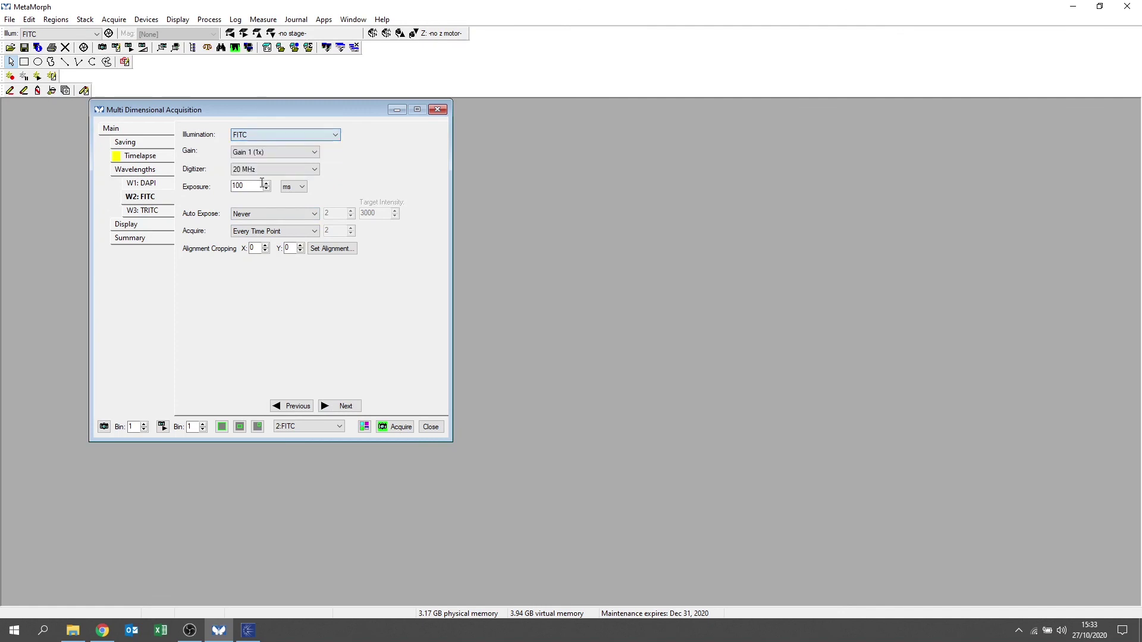
pyautogui.click(143, 210)
pyautogui.click(253, 136)
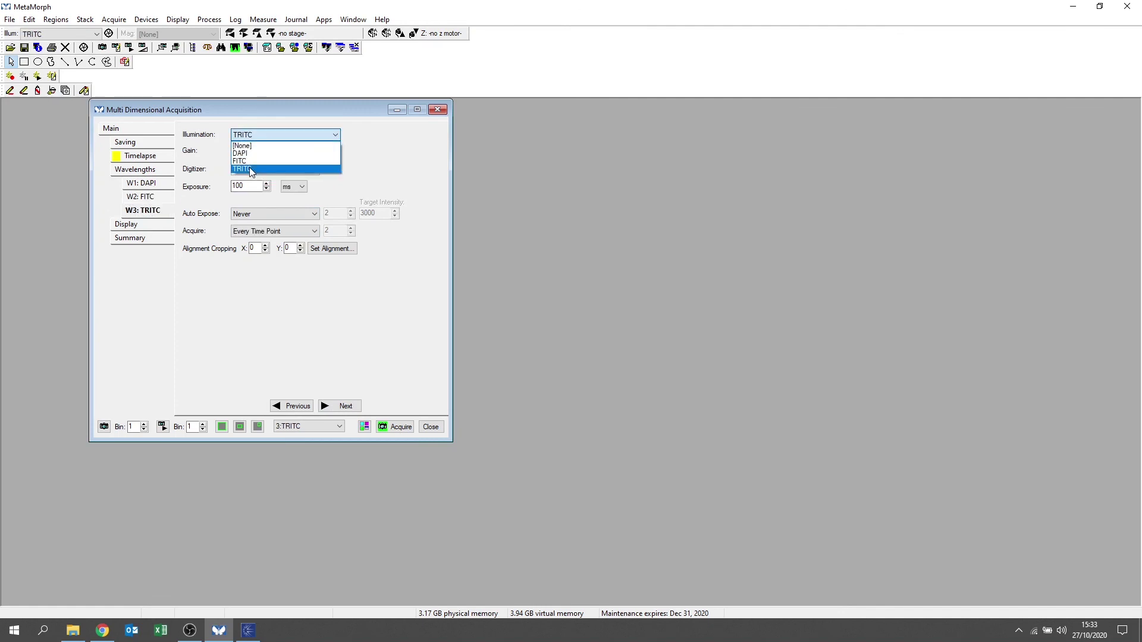
pyautogui.click(251, 170)
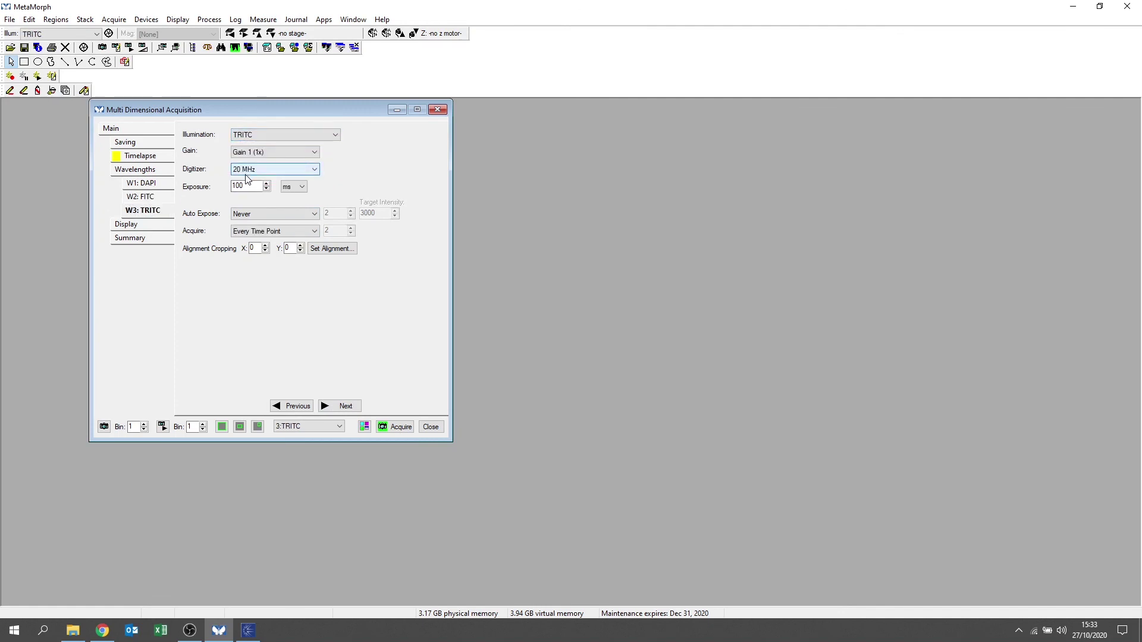
pyautogui.click(151, 225)
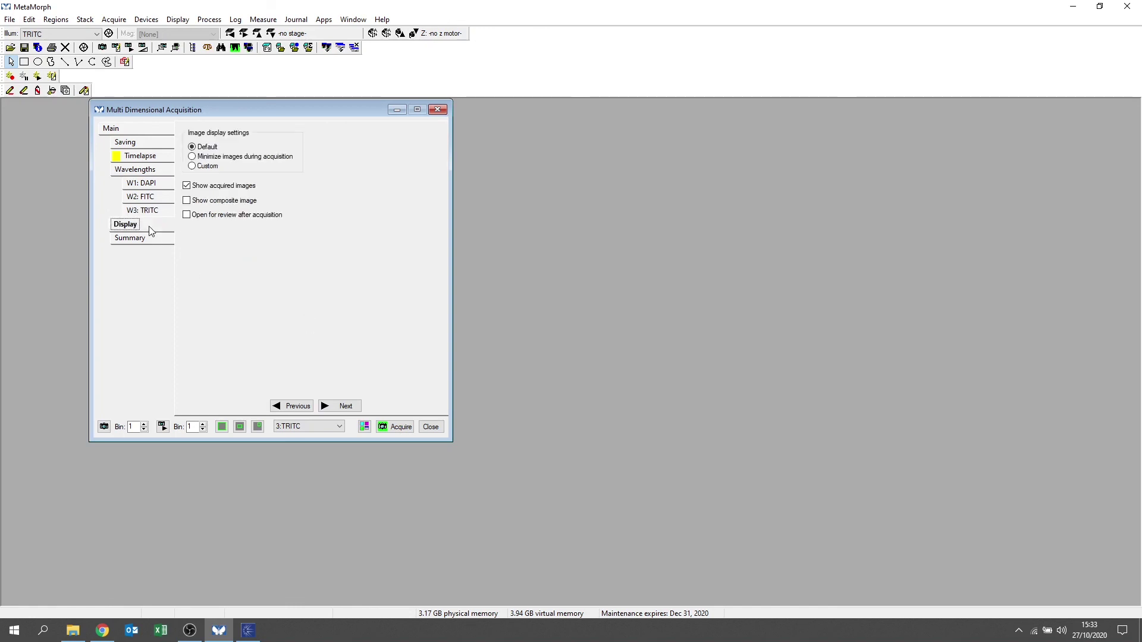
pyautogui.click(148, 238)
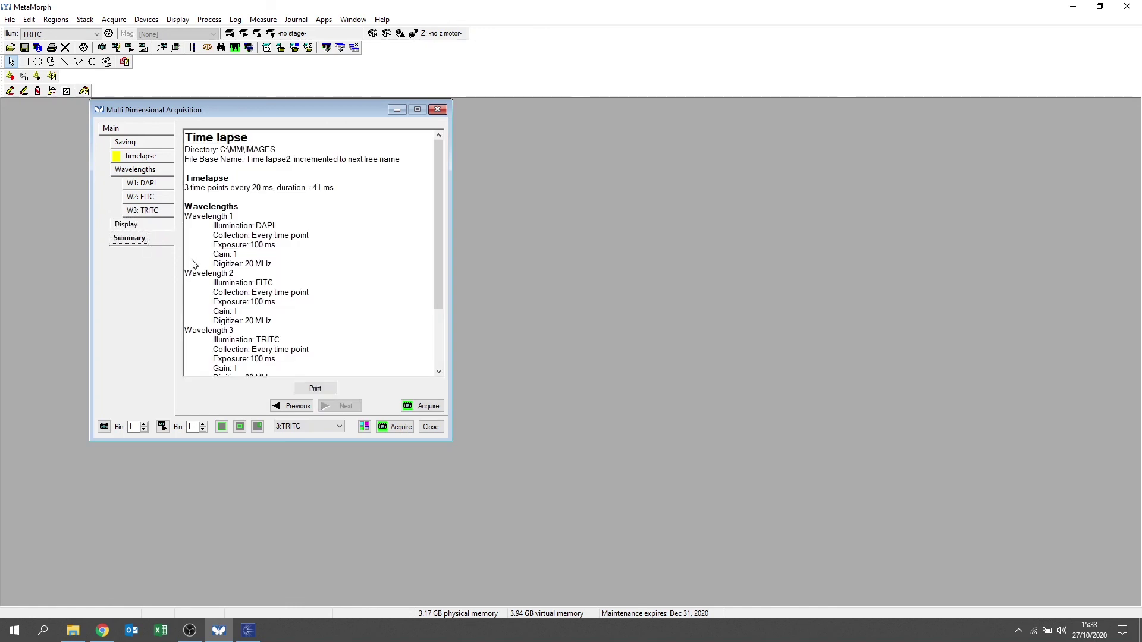
# Acquire the DAPI, FITC and TRITC timelapse over 3 time points, then return to the Wavelengths page.
pyautogui.click(422, 406)
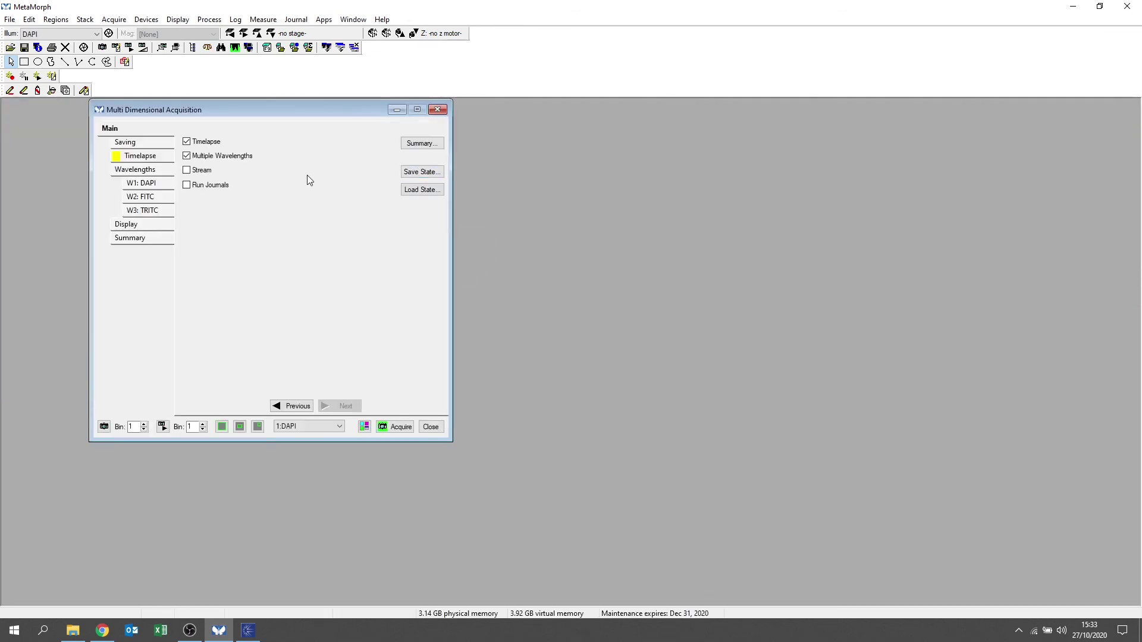
pyautogui.click(138, 171)
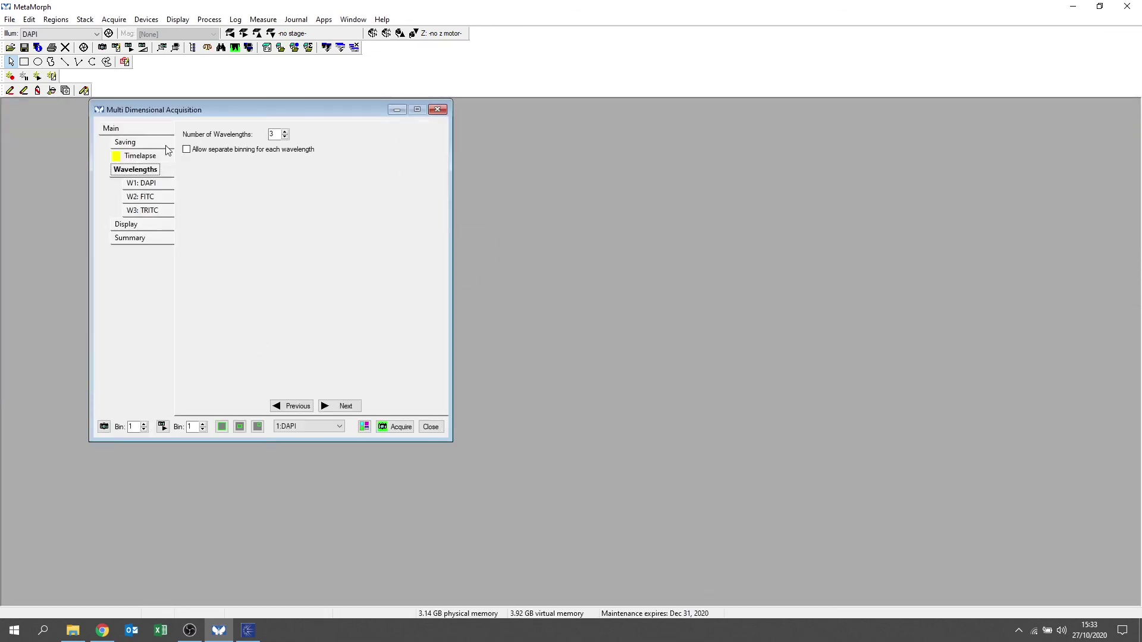